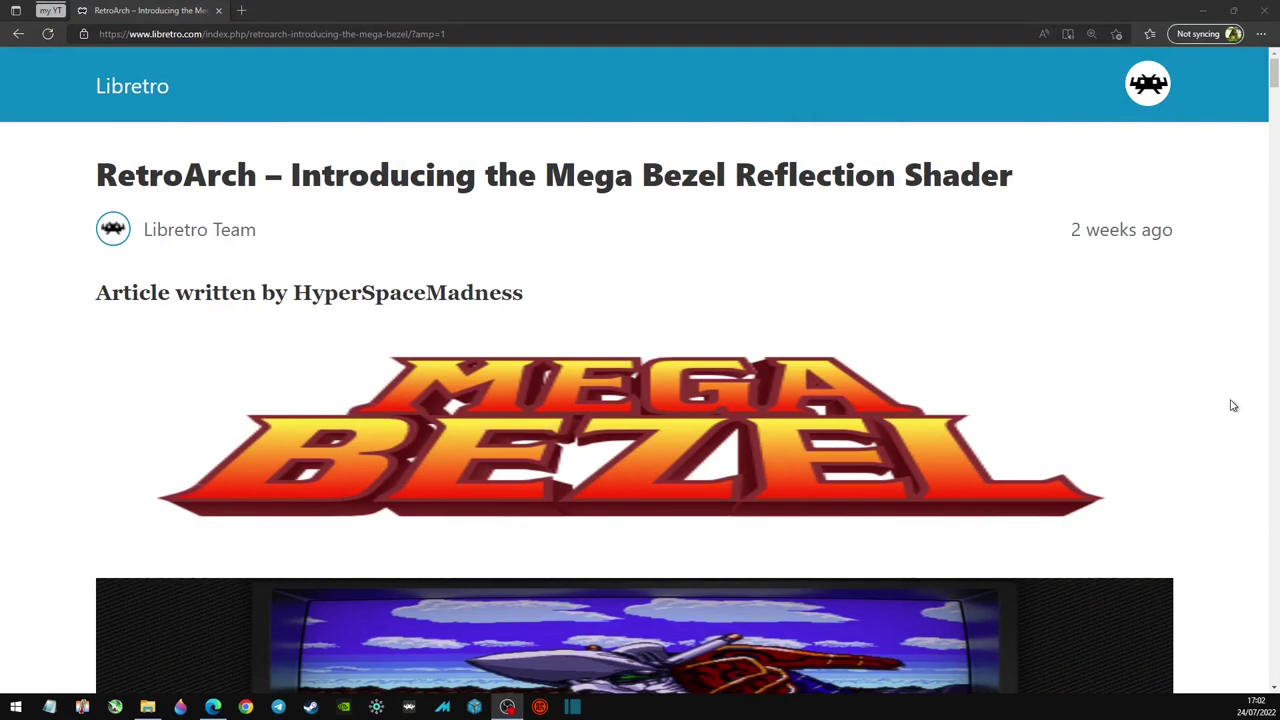
{"action": "scroll", "coordinate": [1233, 405], "scroll_direction": "down", "scroll_amount": 1}
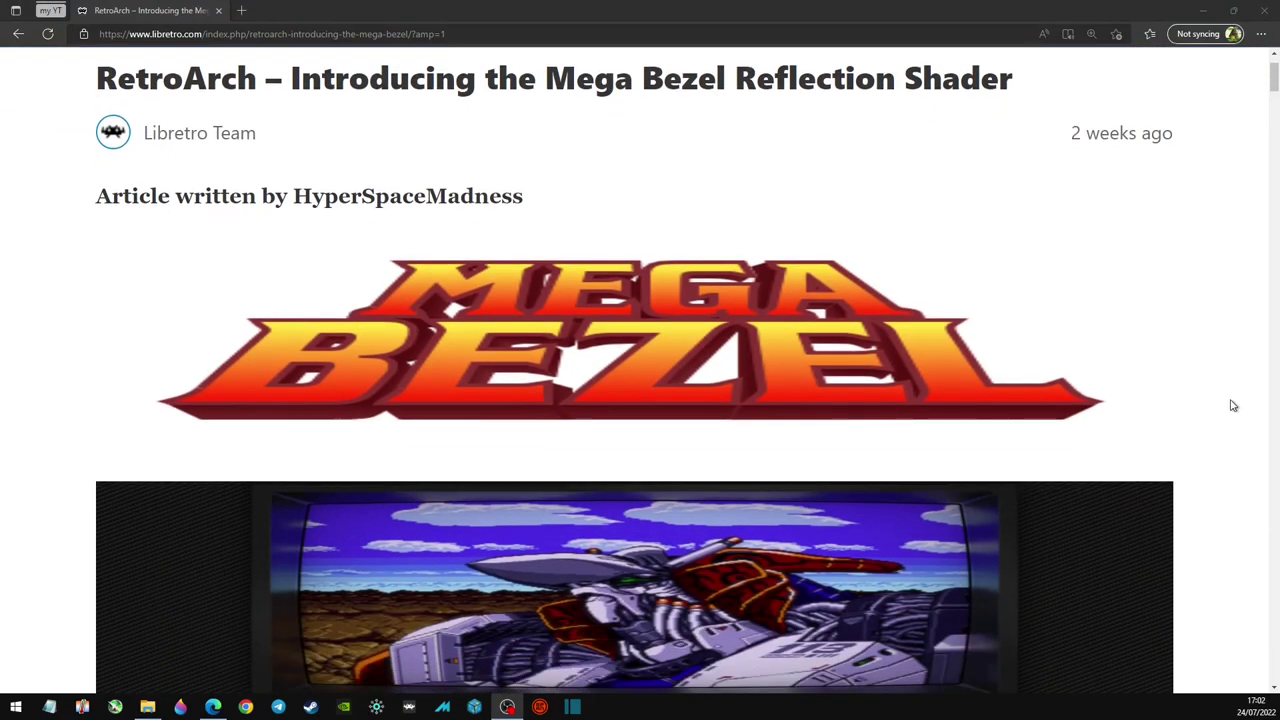
{"action": "scroll", "coordinate": [1233, 405], "scroll_direction": "down", "scroll_amount": 2}
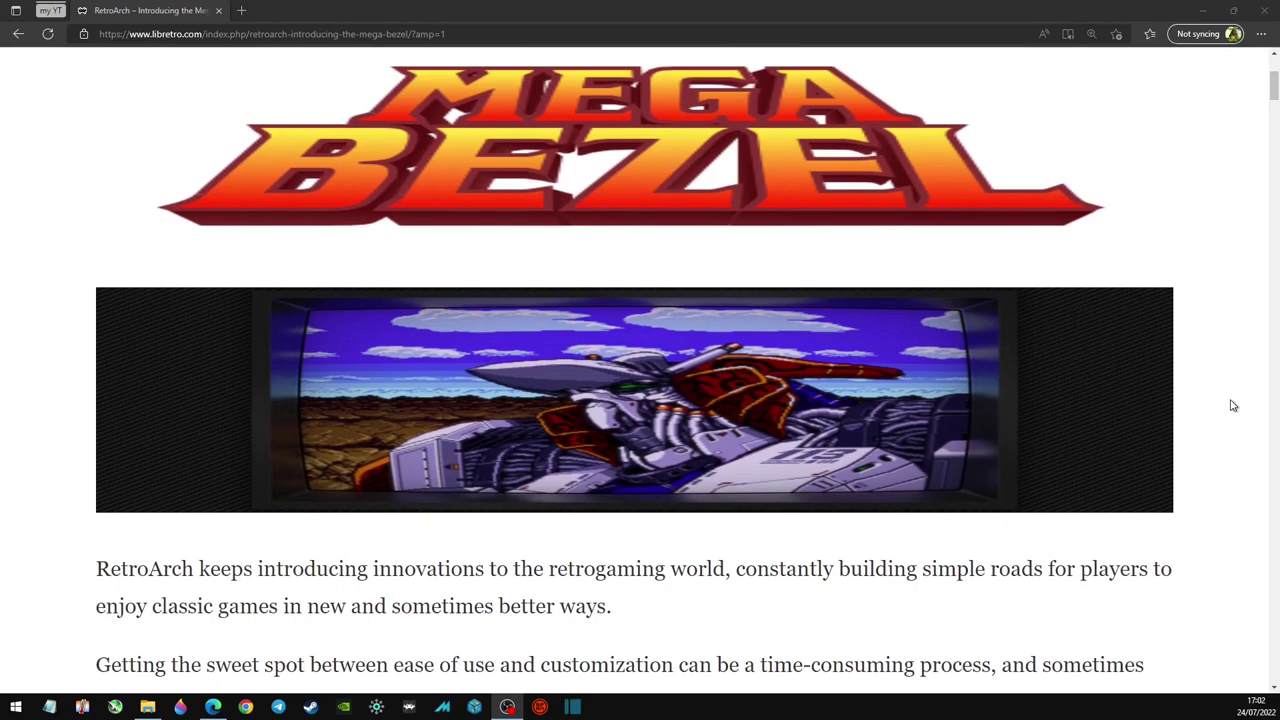
{"action": "scroll", "coordinate": [1233, 405], "scroll_direction": "up", "scroll_amount": 3}
{"action": "scroll", "coordinate": [1233, 405], "scroll_direction": "down", "scroll_amount": 1}
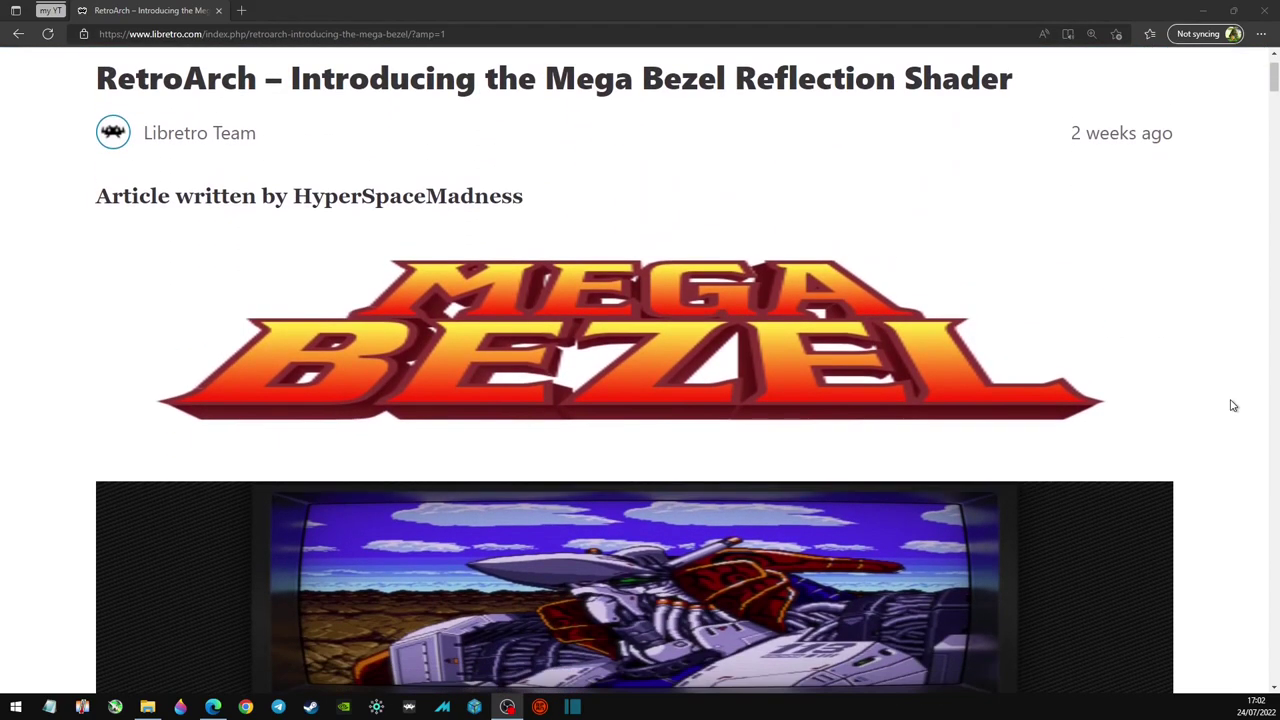
{"action": "scroll", "coordinate": [1233, 405], "scroll_direction": "down", "scroll_amount": 4}
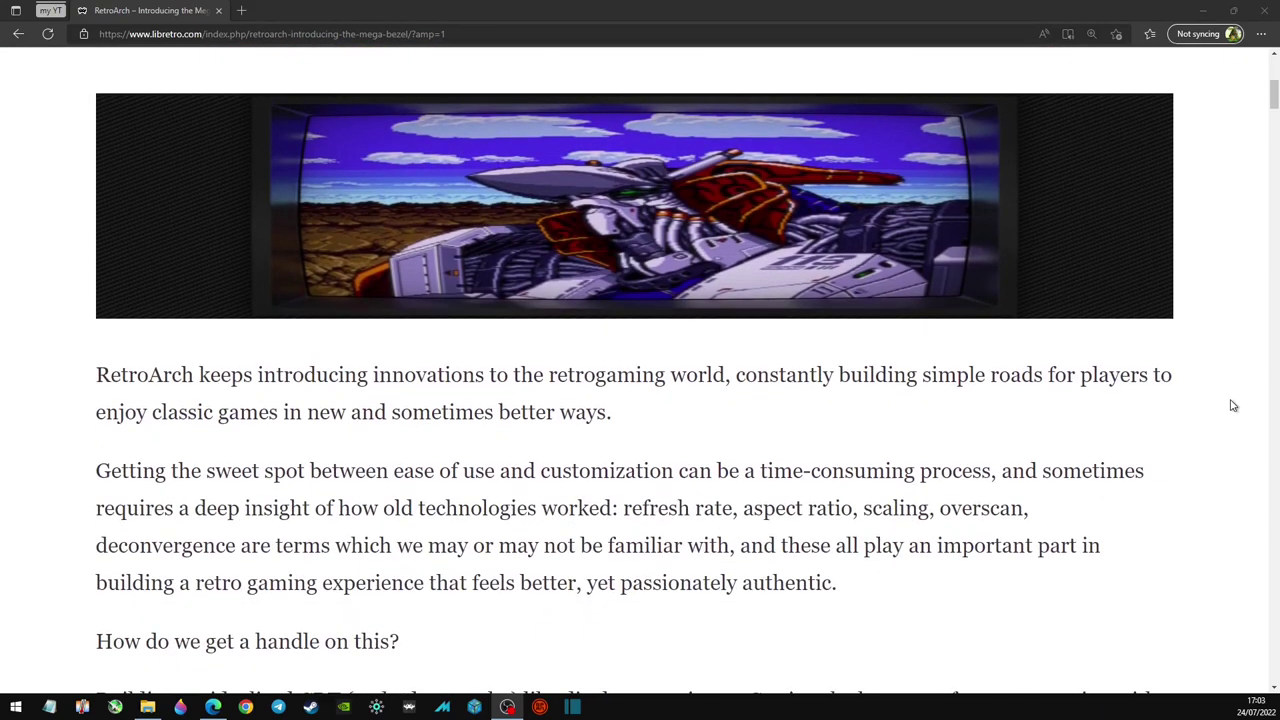
{"action": "scroll", "coordinate": [1233, 405], "scroll_direction": "down", "scroll_amount": 3}
{"action": "scroll", "coordinate": [1233, 405], "scroll_direction": "down", "scroll_amount": 2}
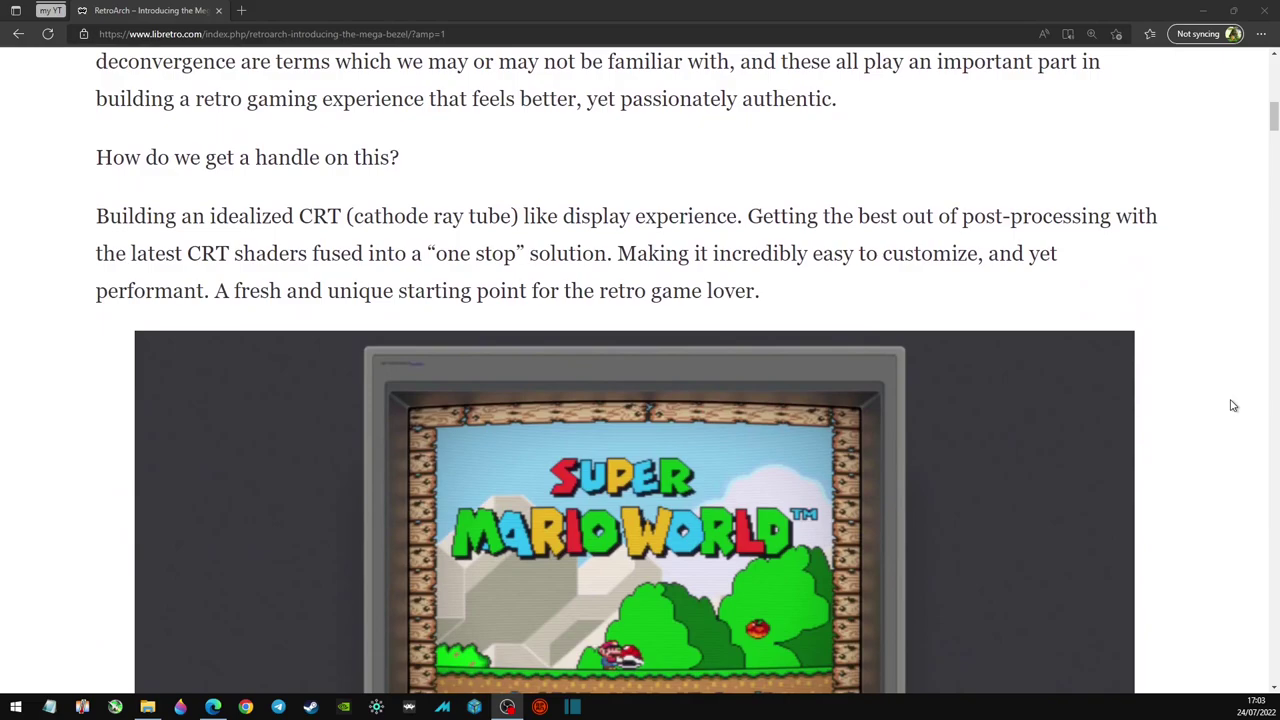
{"action": "scroll", "coordinate": [1233, 405], "scroll_direction": "down", "scroll_amount": 3}
{"action": "scroll", "coordinate": [1233, 405], "scroll_direction": "down", "scroll_amount": 2}
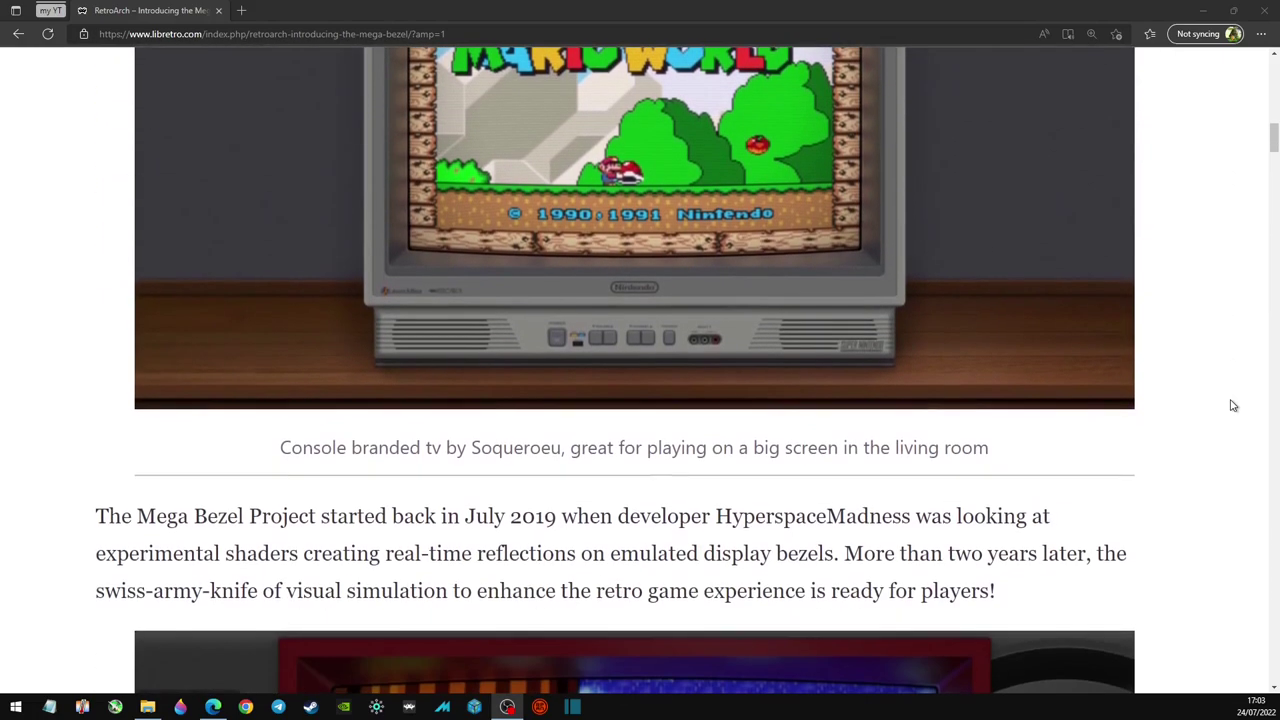
{"action": "scroll", "coordinate": [1233, 405], "scroll_direction": "down", "scroll_amount": 2}
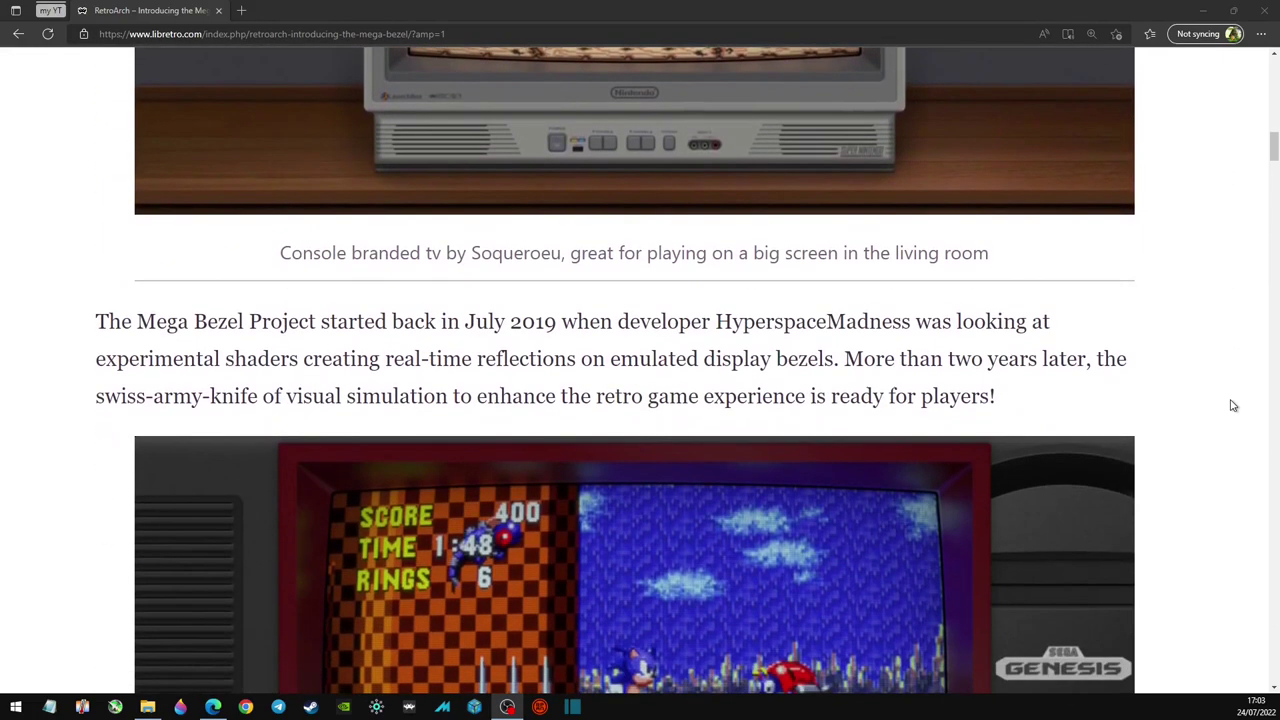
{"action": "scroll", "coordinate": [1233, 405], "scroll_direction": "down", "scroll_amount": 5}
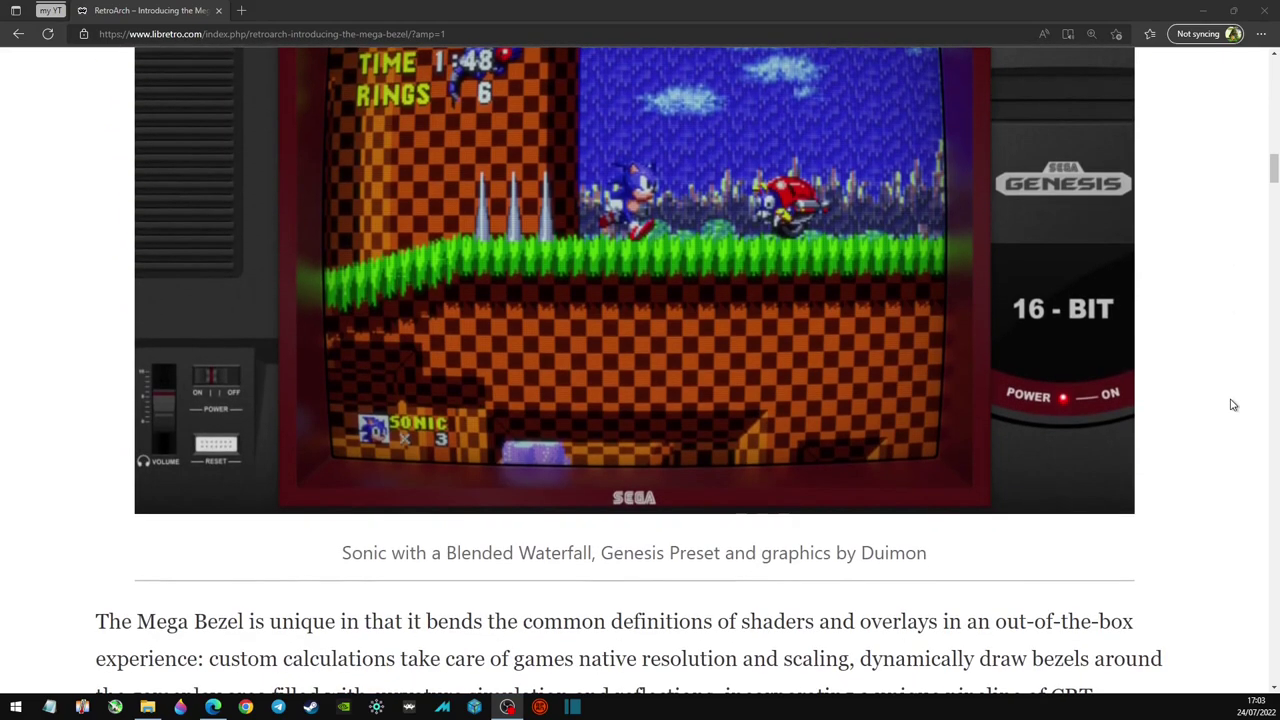
{"action": "scroll", "coordinate": [1233, 405], "scroll_direction": "down", "scroll_amount": 2}
{"action": "scroll", "coordinate": [1233, 405], "scroll_direction": "down", "scroll_amount": 2}
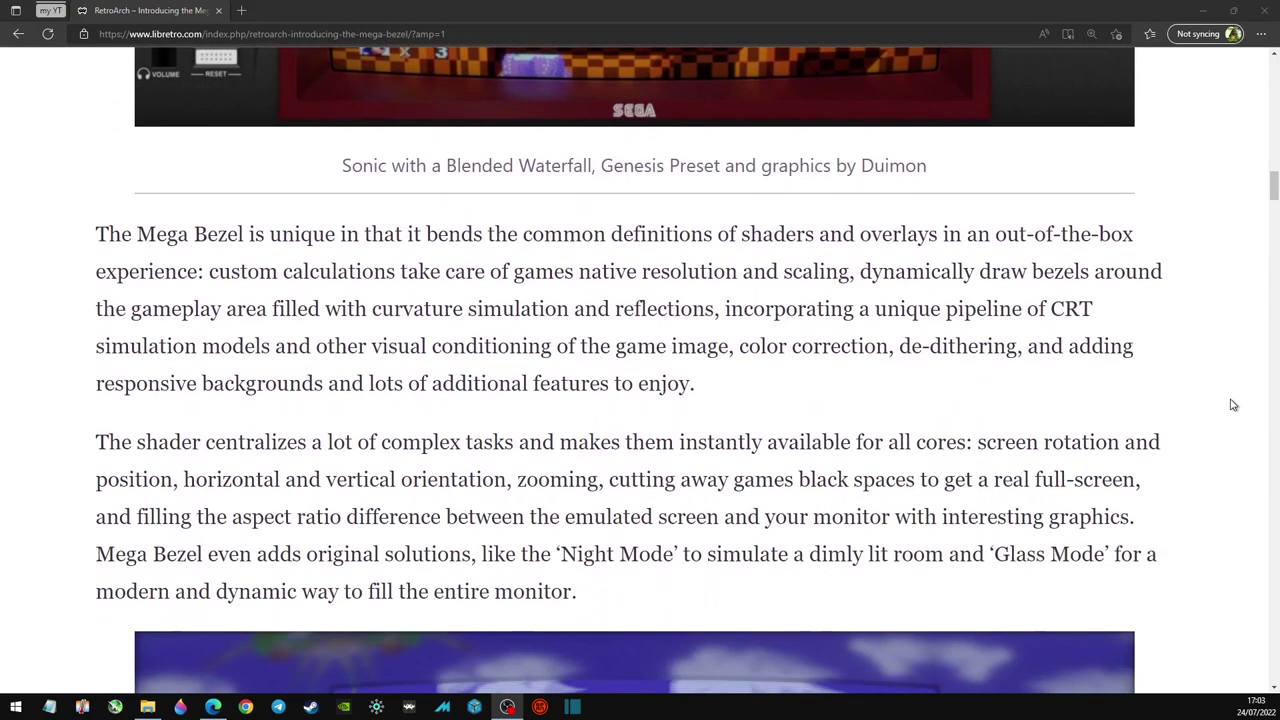
{"action": "scroll", "coordinate": [1233, 405], "scroll_direction": "down", "scroll_amount": 7}
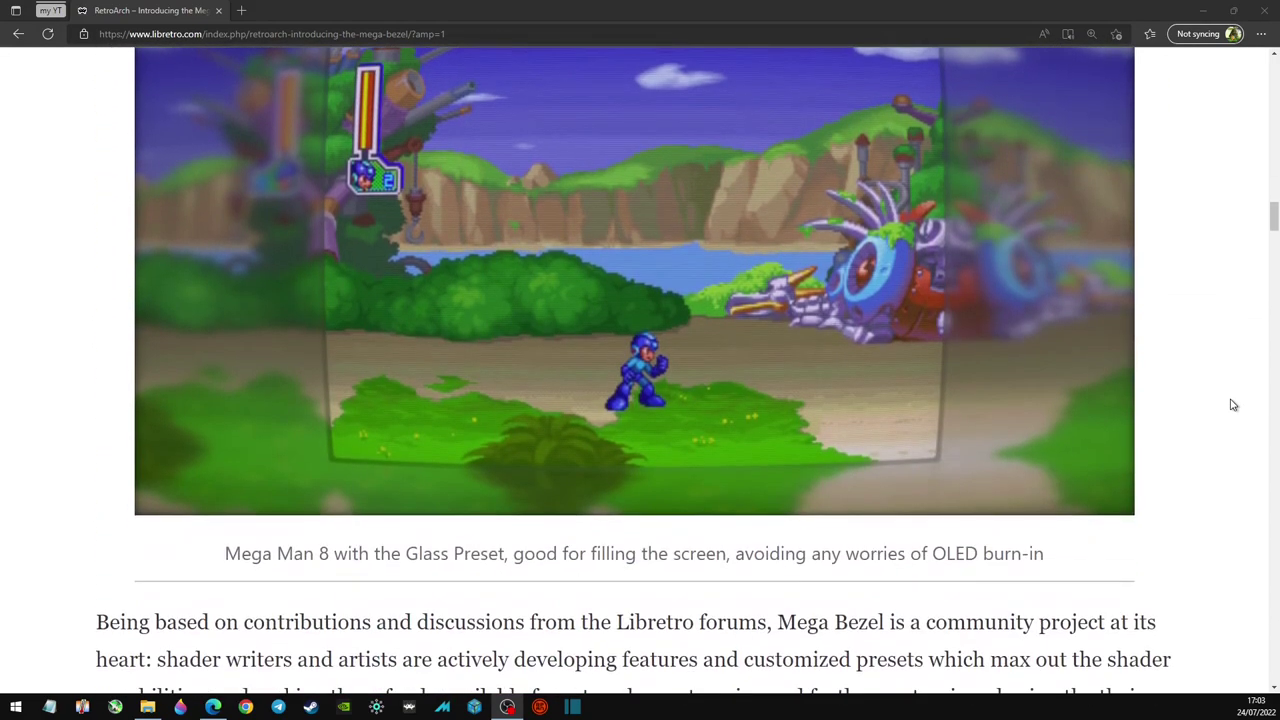
{"action": "scroll", "coordinate": [1233, 405], "scroll_direction": "down", "scroll_amount": 5}
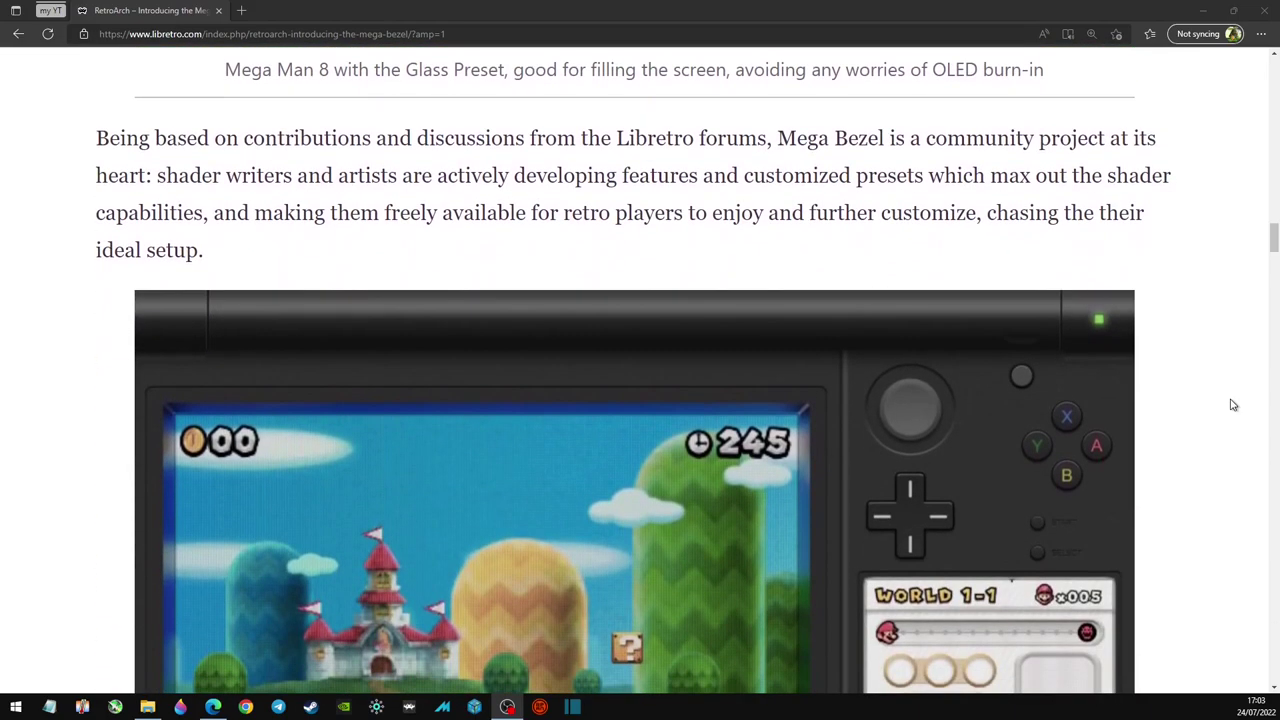
{"action": "scroll", "coordinate": [1233, 405], "scroll_direction": "down", "scroll_amount": 8}
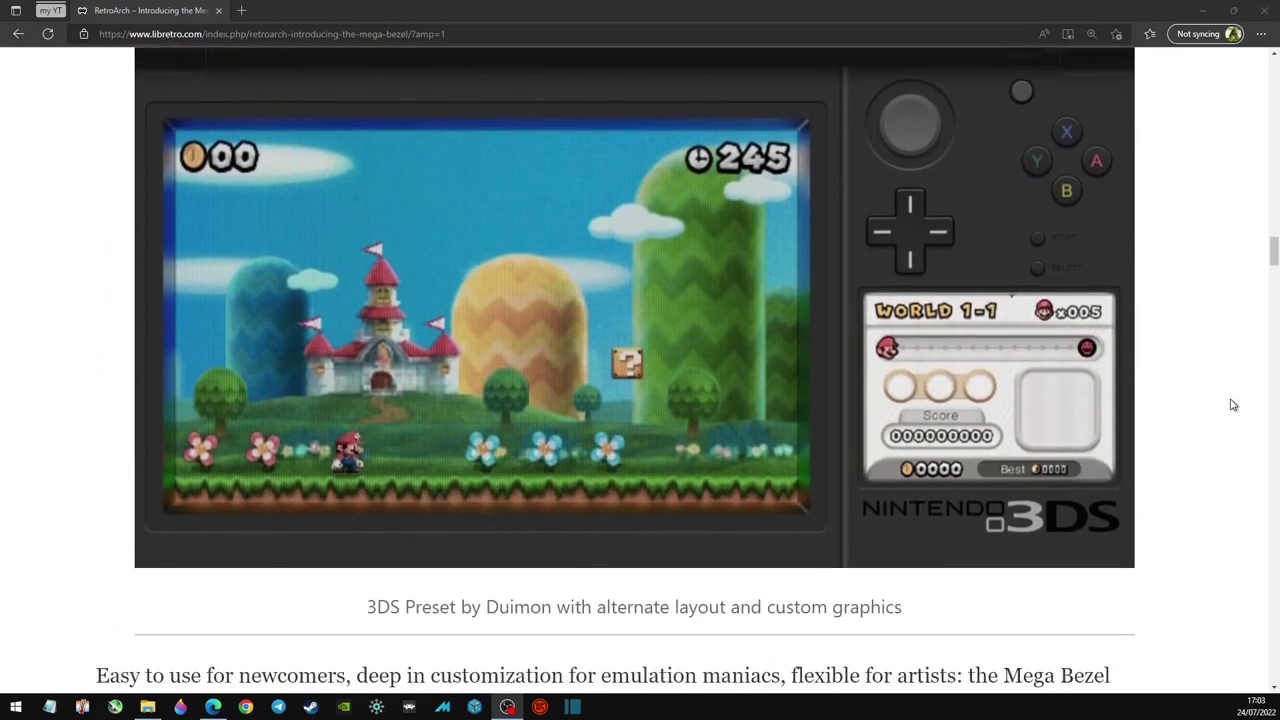
{"action": "scroll", "coordinate": [1233, 405], "scroll_direction": "down", "scroll_amount": 8}
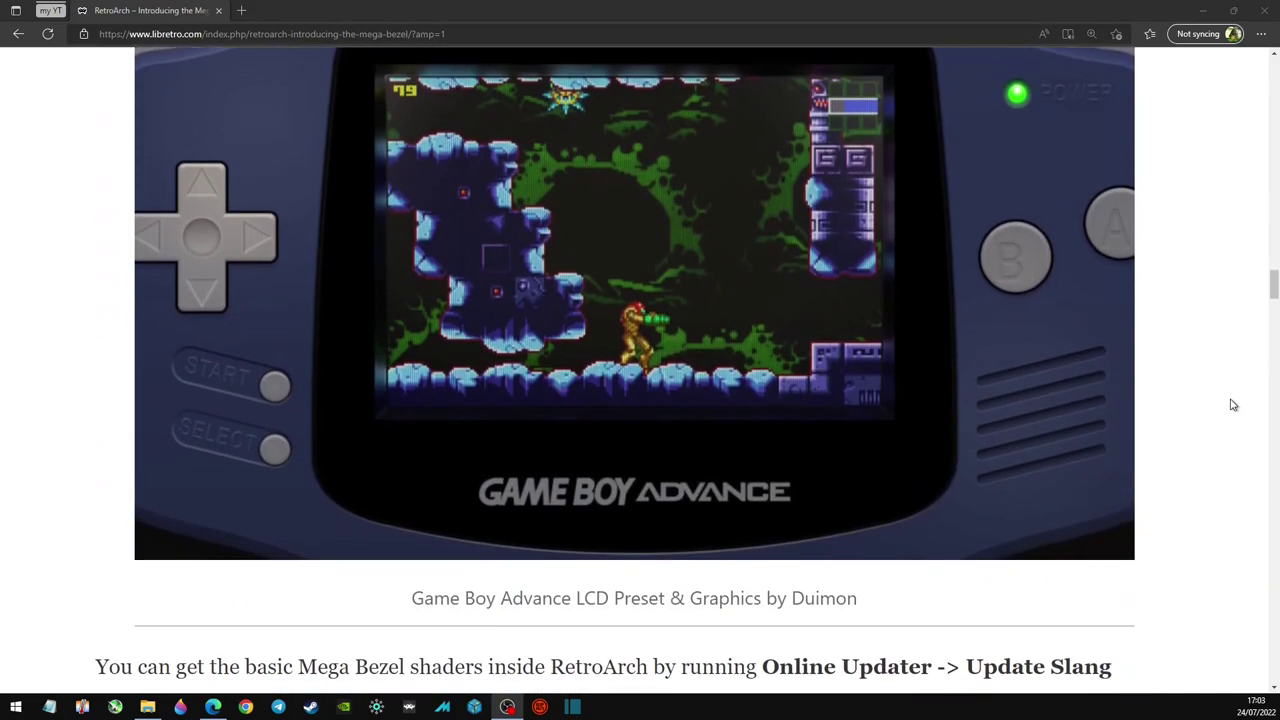
{"action": "scroll", "coordinate": [1233, 405], "scroll_direction": "down", "scroll_amount": 7}
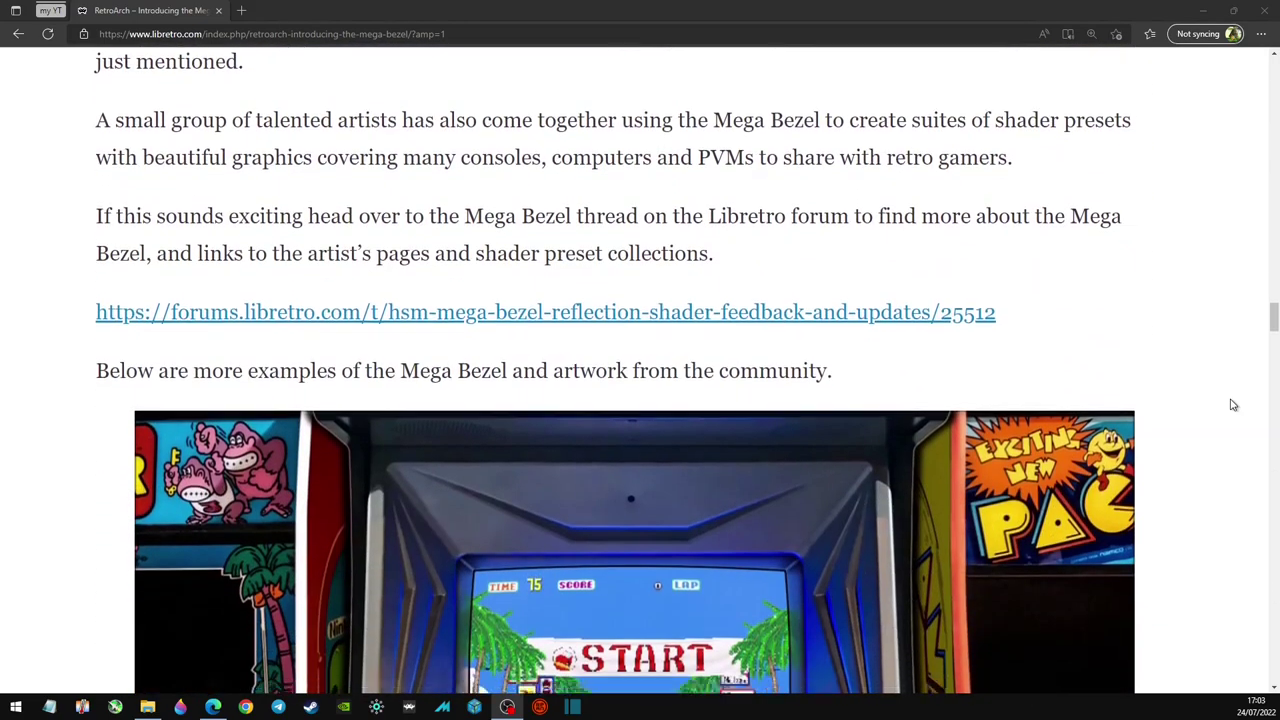
{"action": "scroll", "coordinate": [1233, 405], "scroll_direction": "down", "scroll_amount": 11}
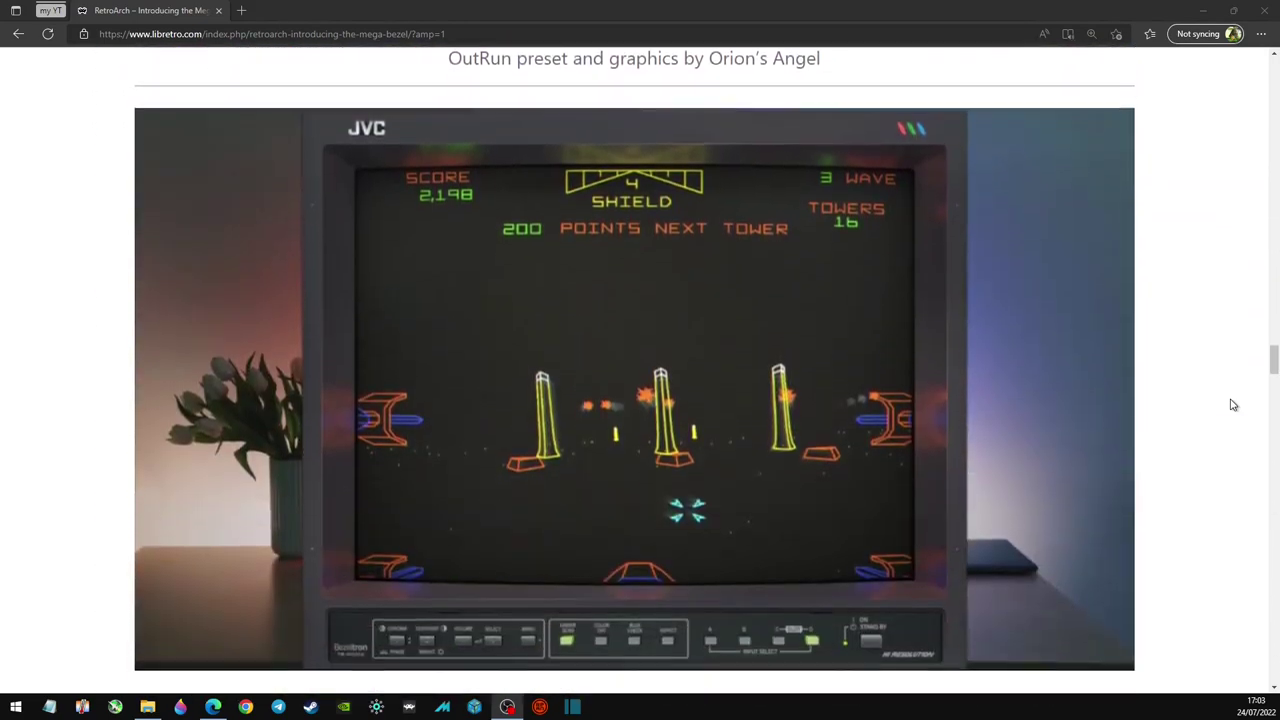
Step: Scroll down to the end of the Mega Bezel article and back up
{"action": "scroll", "coordinate": [1233, 405], "scroll_direction": "down", "scroll_amount": 3}
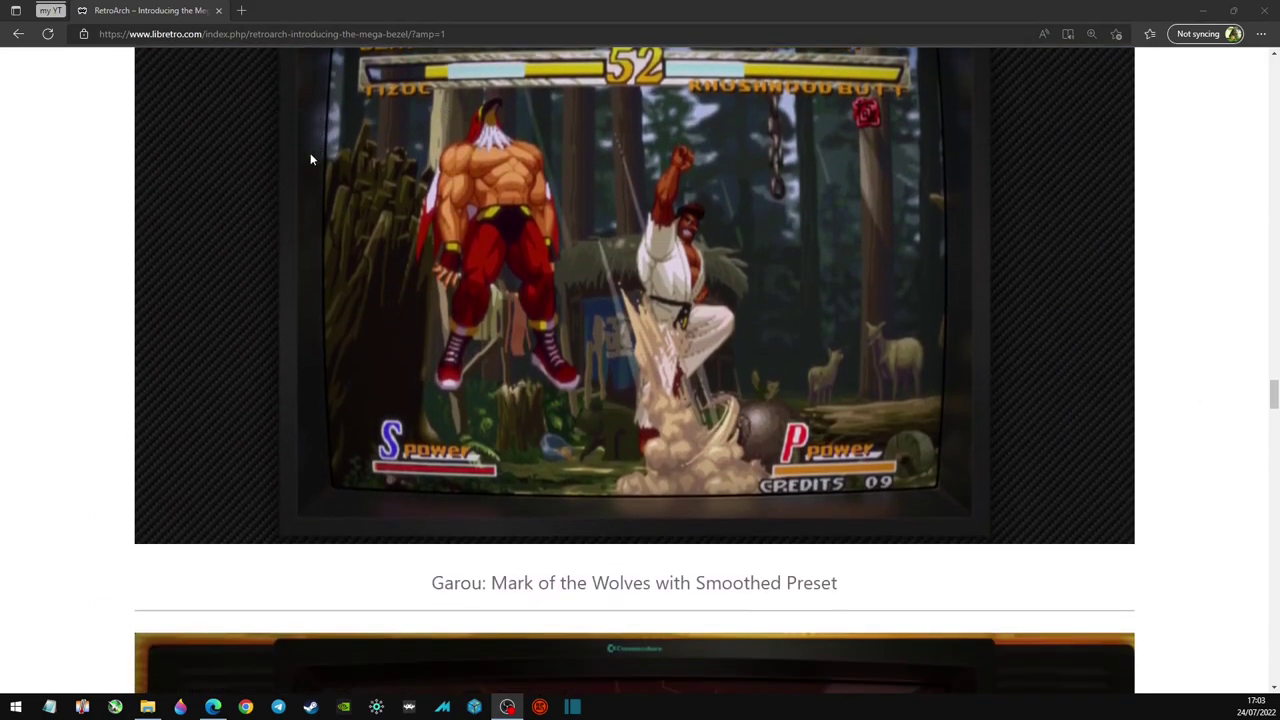
{"action": "scroll", "coordinate": [885, 340], "scroll_direction": "down", "scroll_amount": 20}
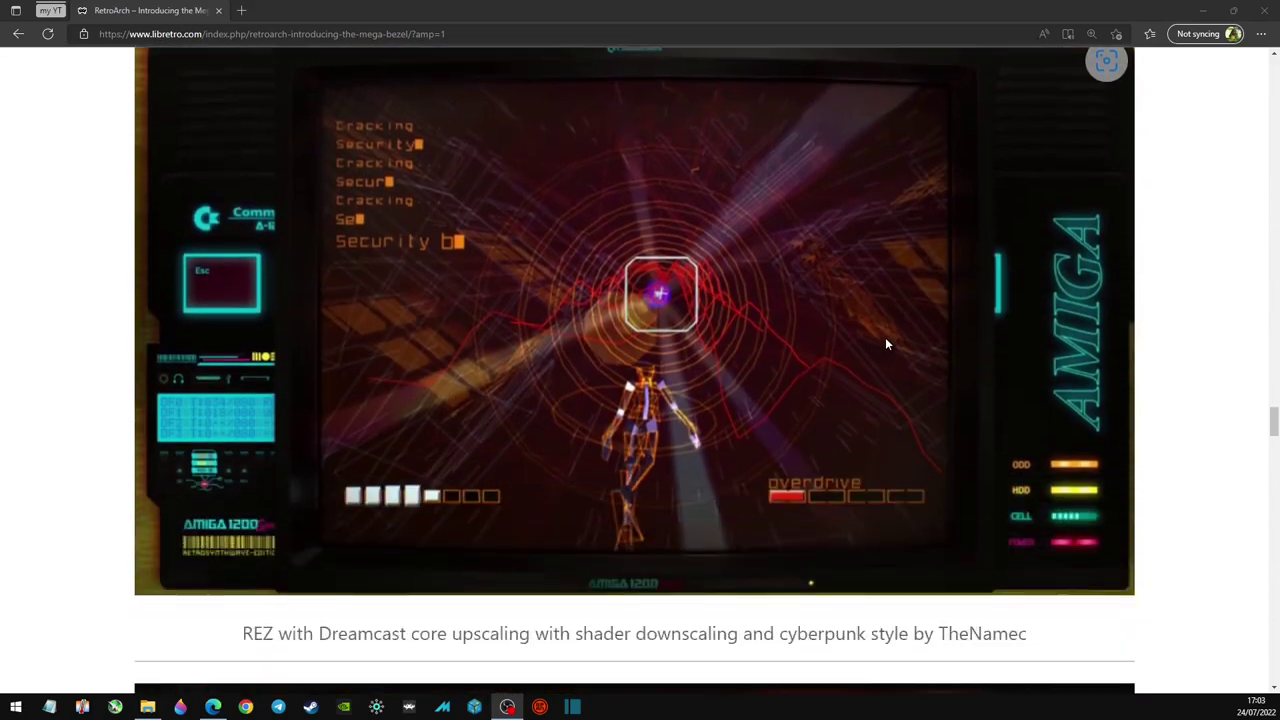
{"action": "scroll", "coordinate": [885, 345], "scroll_direction": "down", "scroll_amount": 13}
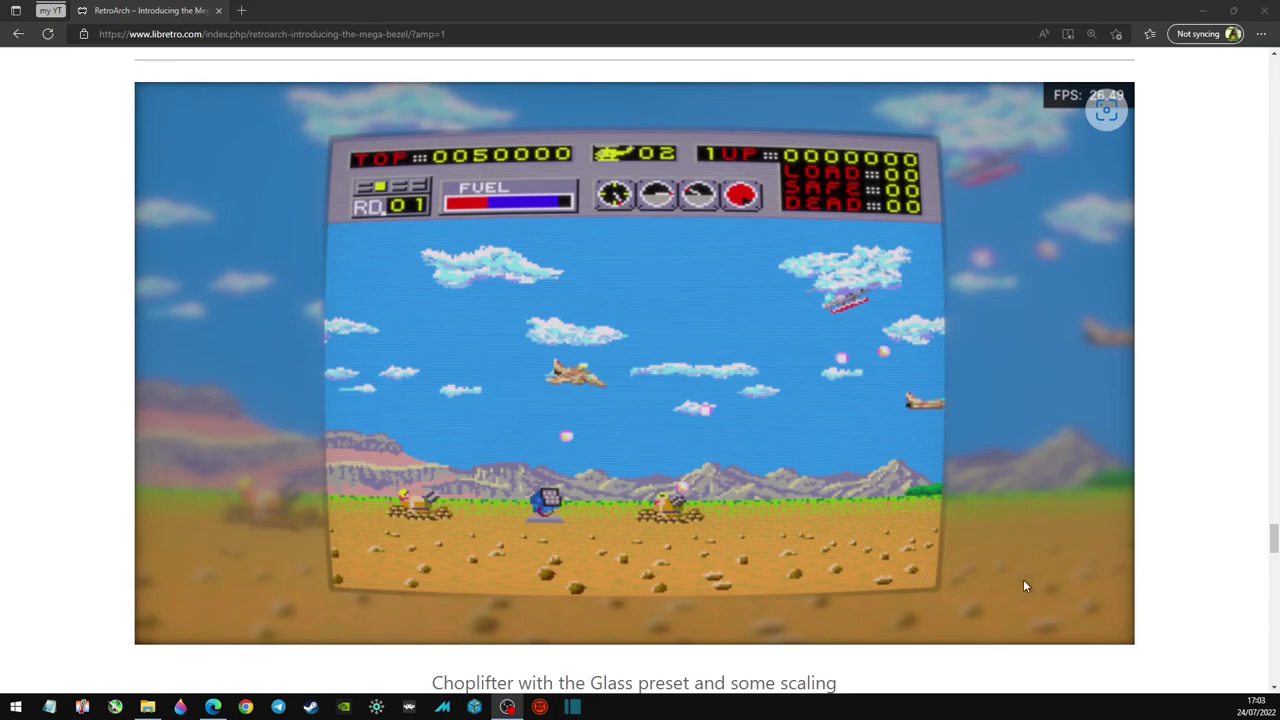
{"action": "scroll", "coordinate": [939, 458], "scroll_direction": "down", "scroll_amount": 18}
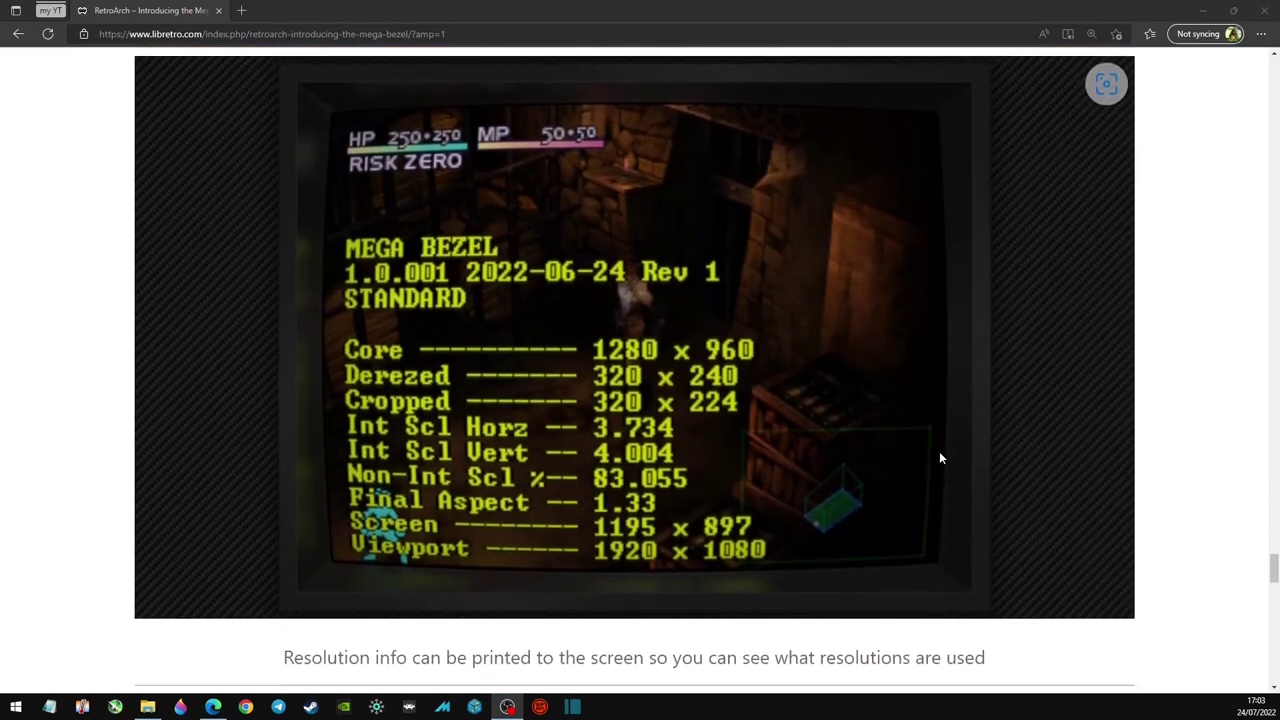
{"action": "scroll", "coordinate": [938, 458], "scroll_direction": "down", "scroll_amount": 10}
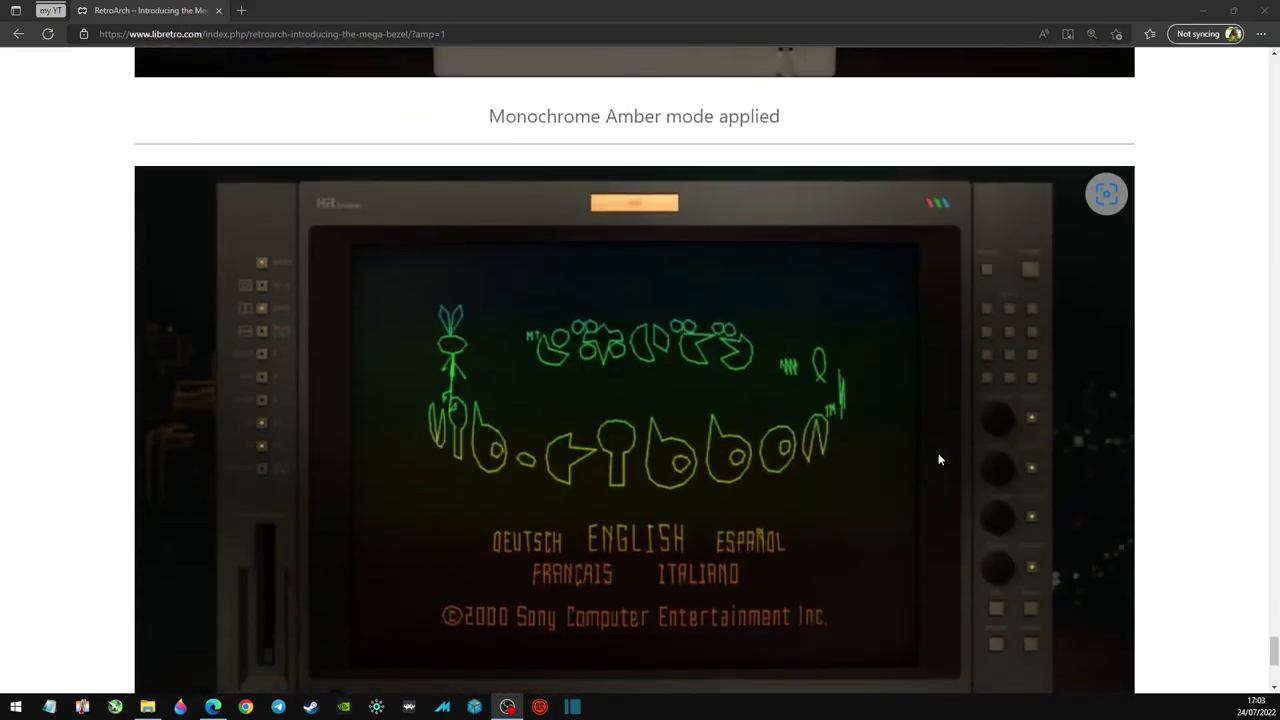
{"action": "scroll", "coordinate": [938, 458], "scroll_direction": "up", "scroll_amount": 1}
{"action": "scroll", "coordinate": [938, 458], "scroll_direction": "up", "scroll_amount": 20}
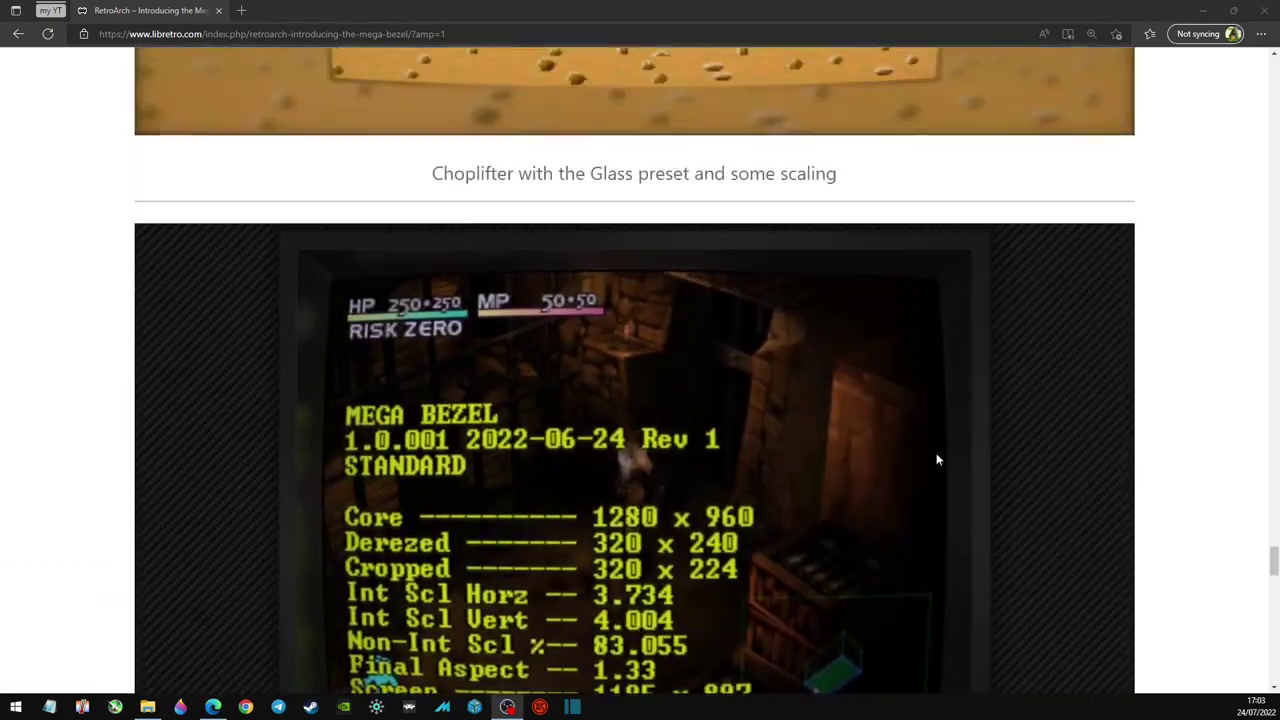
{"action": "scroll", "coordinate": [938, 458], "scroll_direction": "up", "scroll_amount": 20}
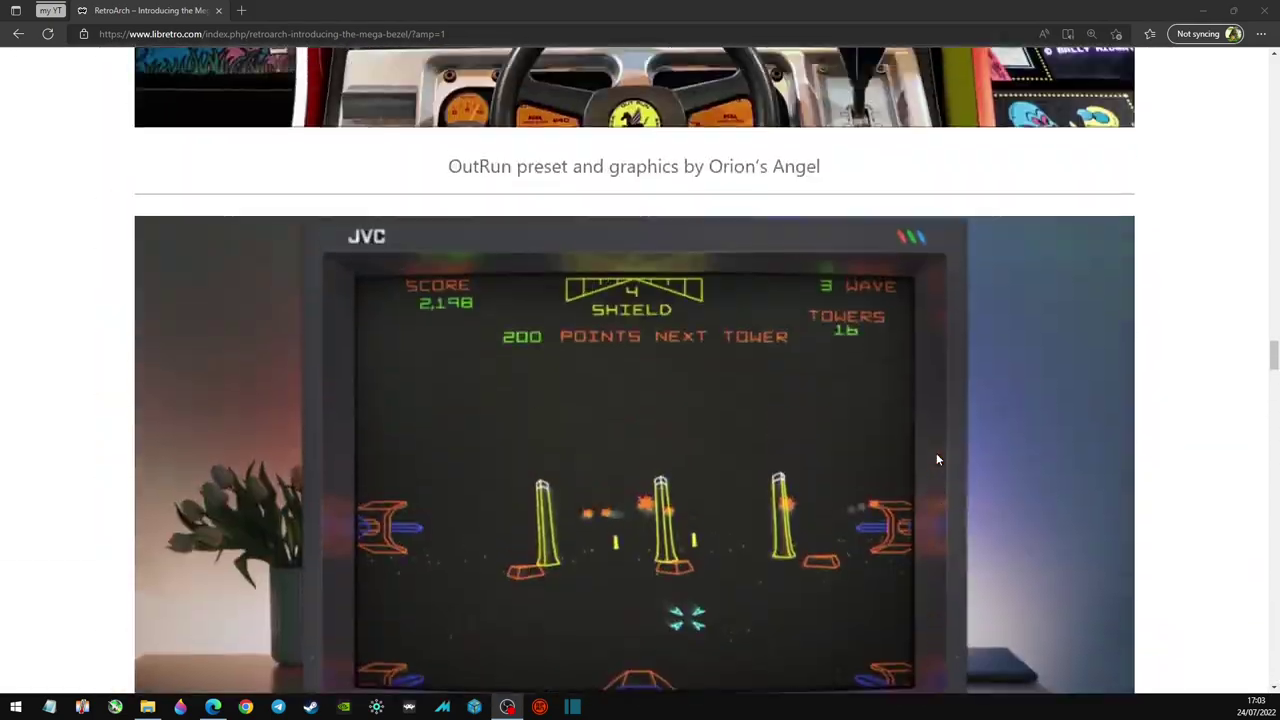
{"action": "scroll", "coordinate": [935, 455], "scroll_direction": "up", "scroll_amount": 20}
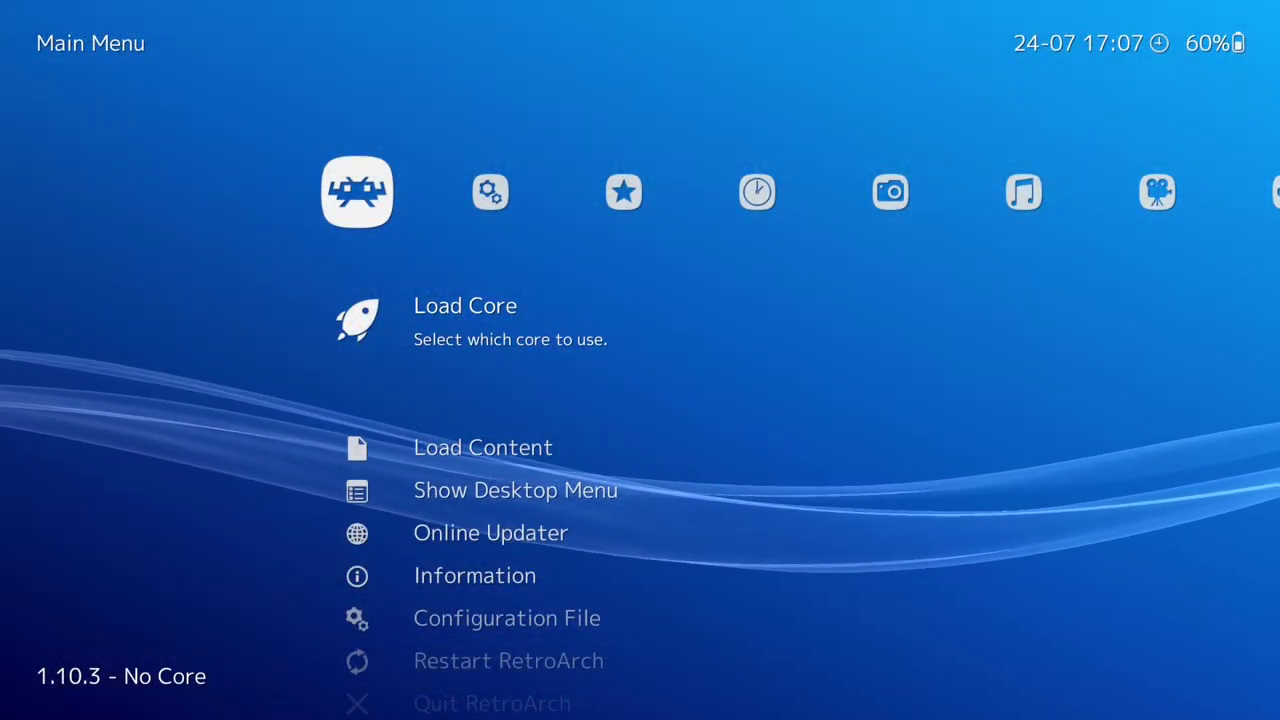
Step: Browse the video driver list under Settings > Video > Output, keep gl, and return to Main Menu
{"action": "key", "text": "Right"}
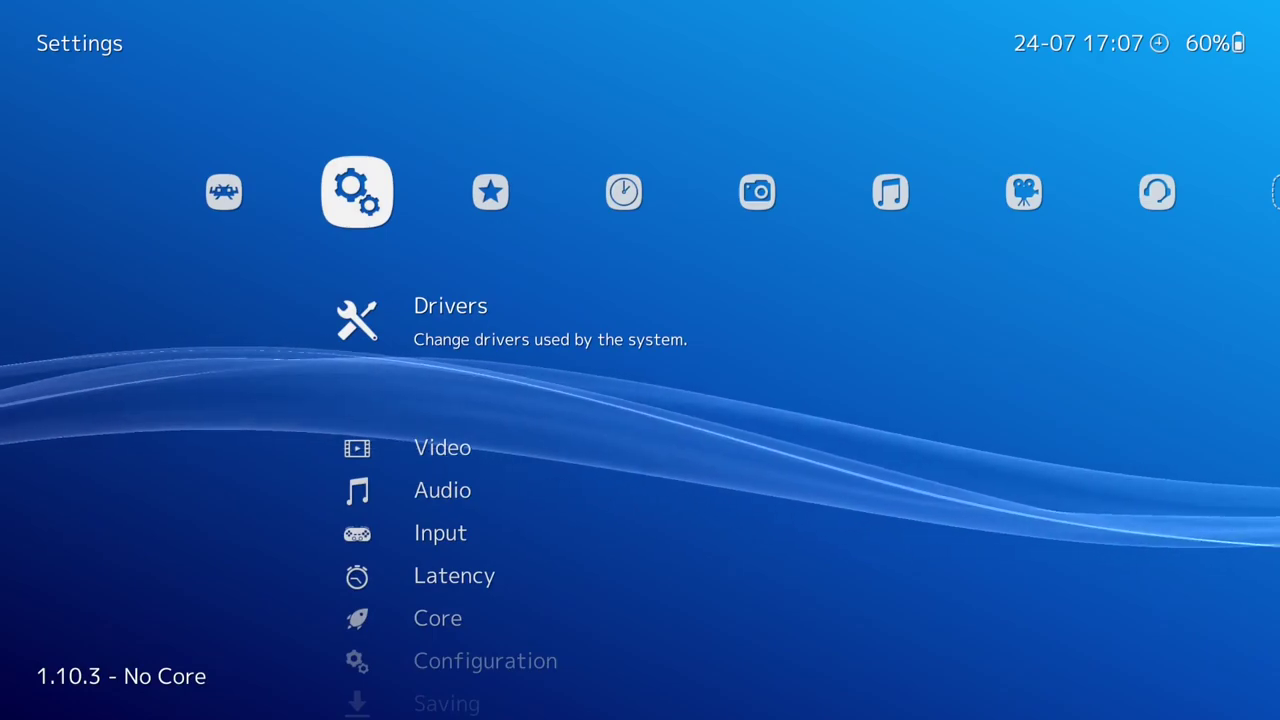
{"action": "key", "text": "Down"}
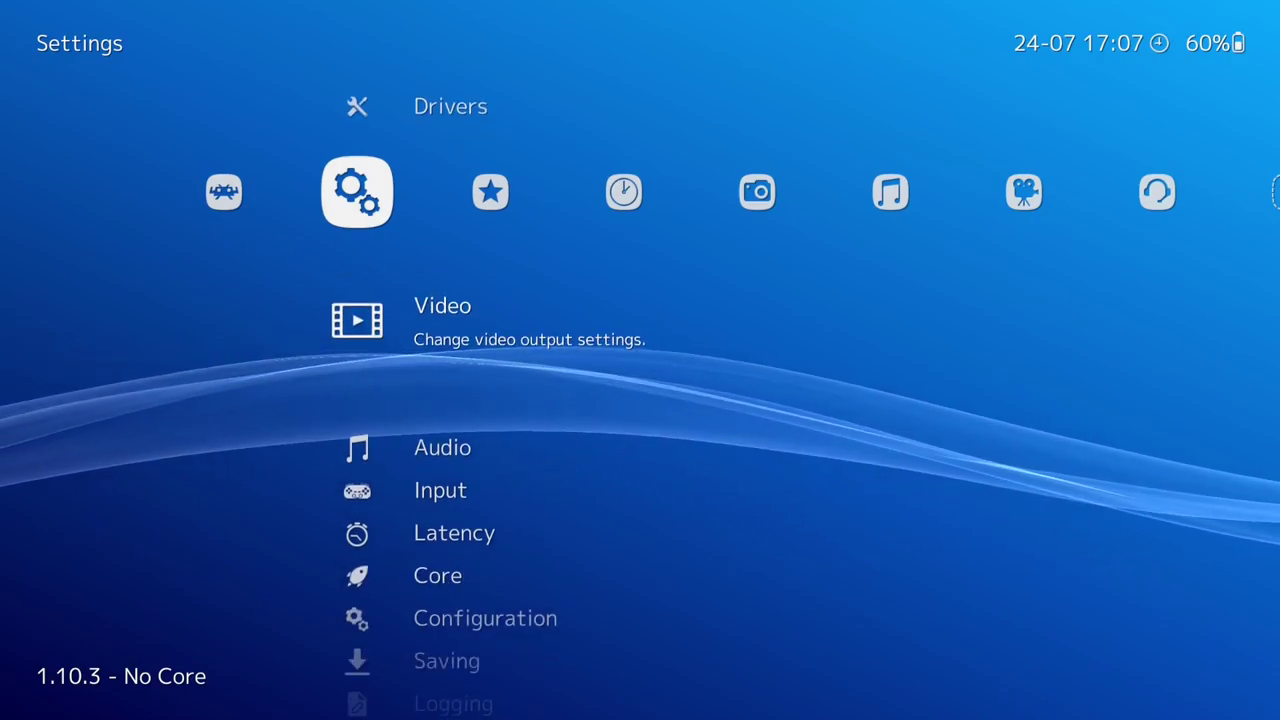
{"action": "key", "text": "Return"}
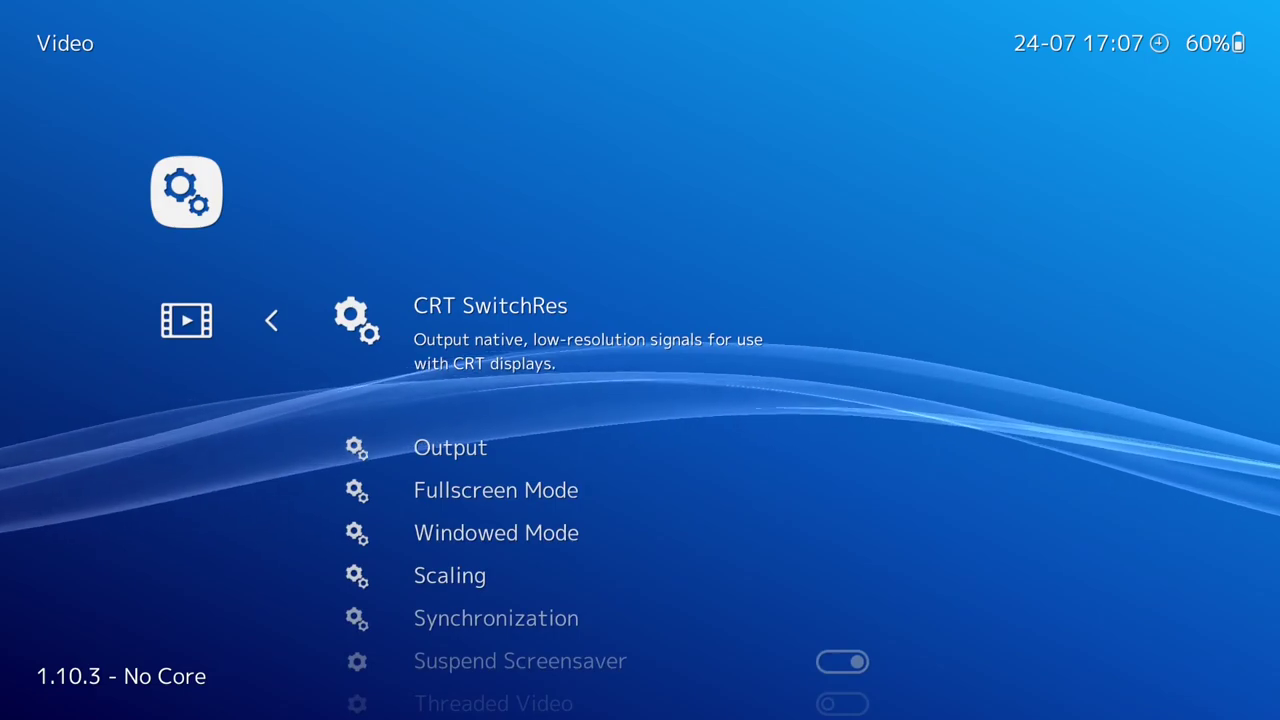
{"action": "key", "text": "Down"}
{"action": "key", "text": "Return"}
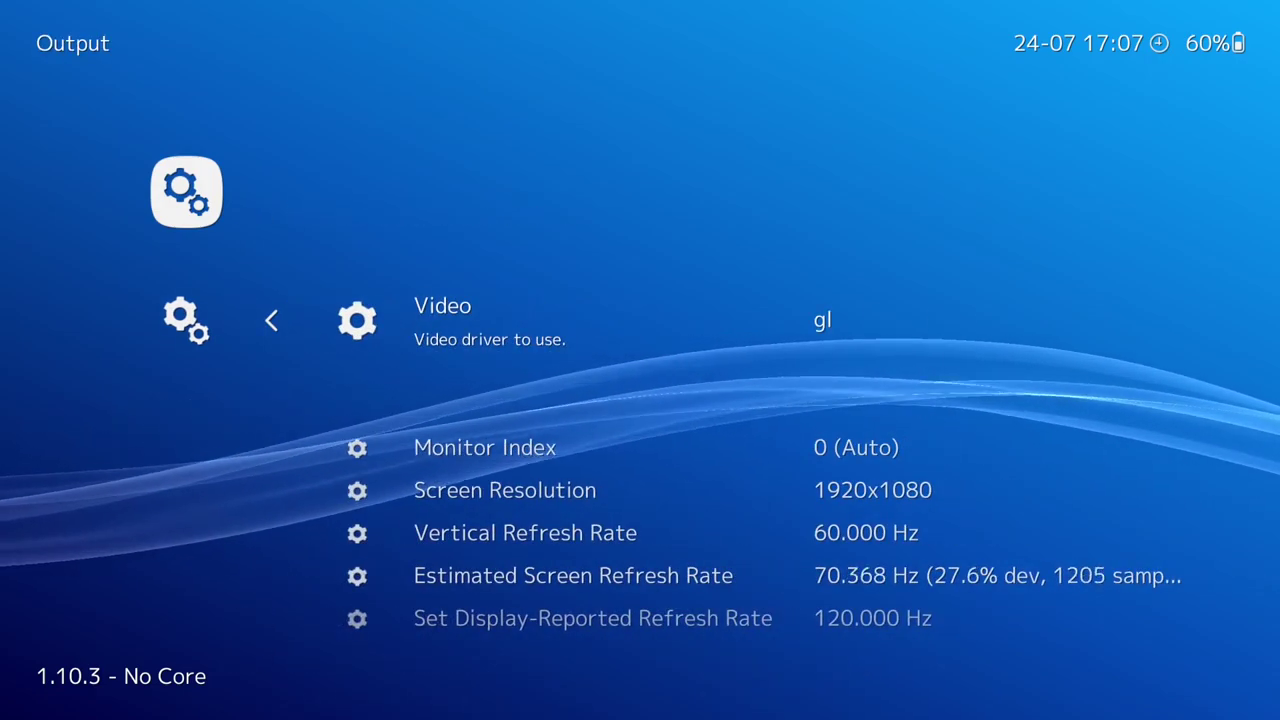
{"action": "key", "text": "Return"}
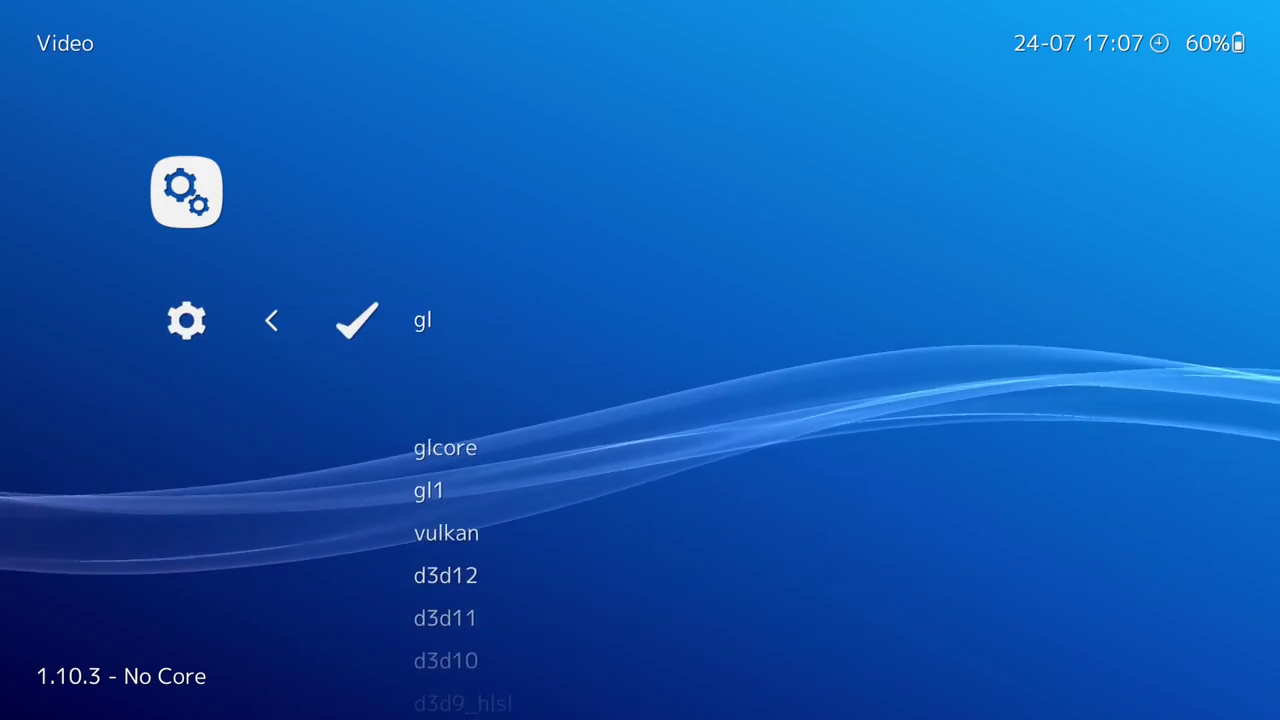
{"action": "key", "text": "Down"}
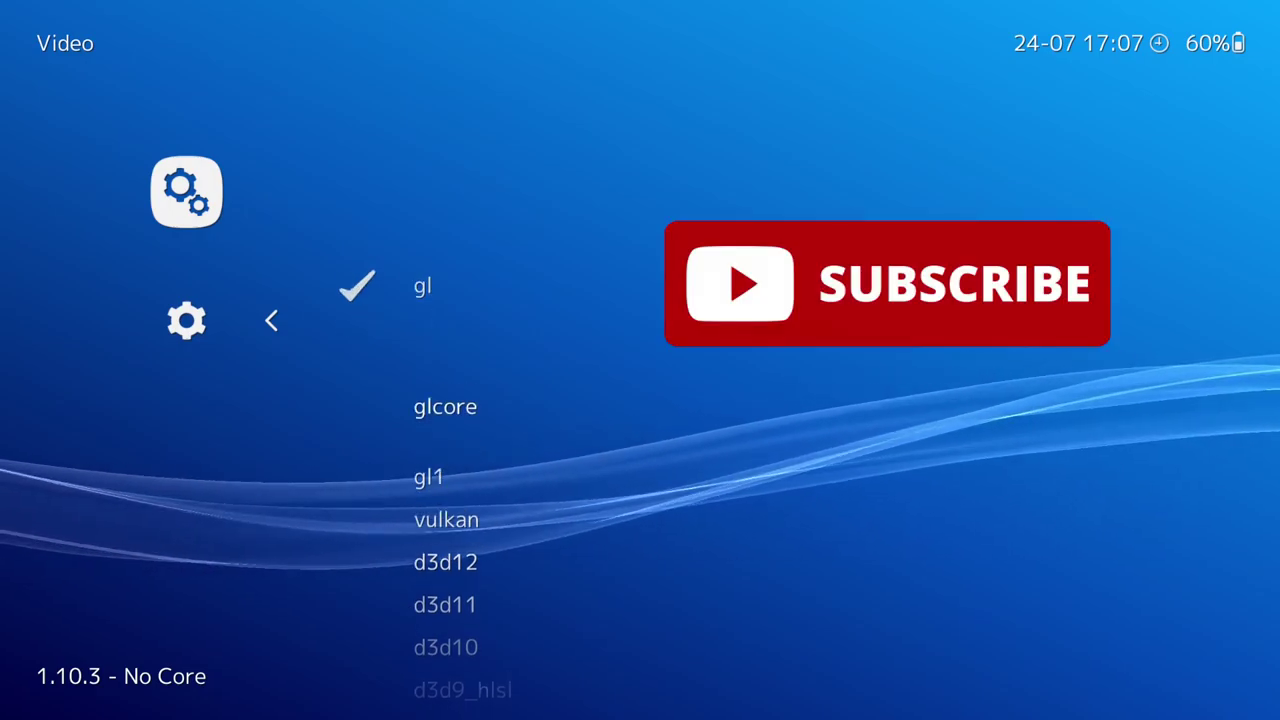
{"action": "key", "text": "Down"}
{"action": "key", "text": "Down"}
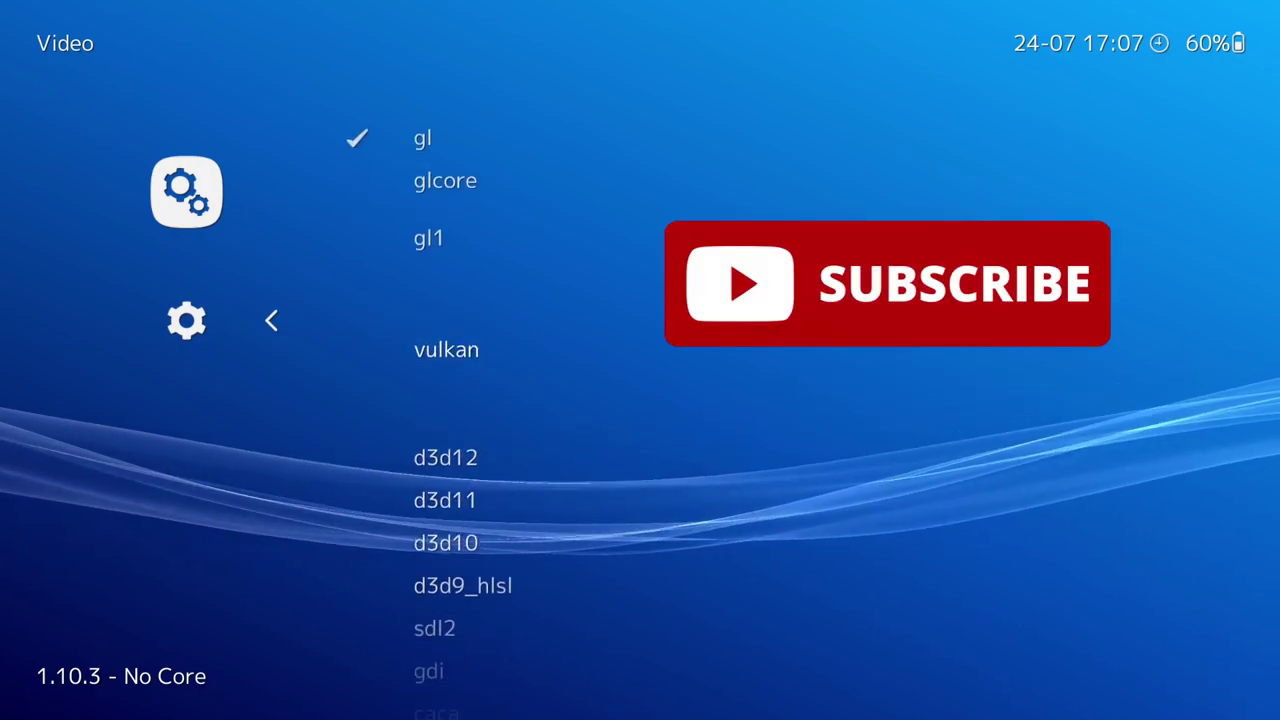
{"action": "key", "text": "Down"}
{"action": "key", "text": "Up"}
{"action": "key", "text": "Up"}
{"action": "key", "text": "Up"}
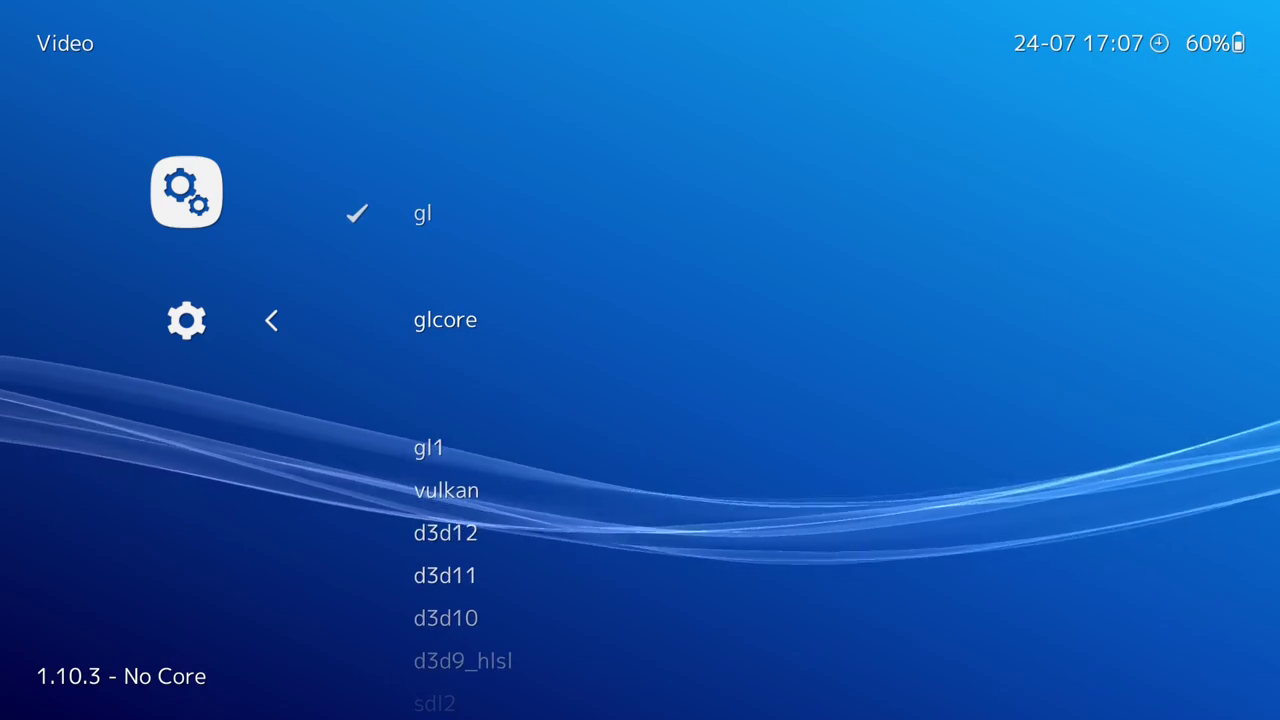
{"action": "key", "text": "BackSpace"}
{"action": "key", "text": "BackSpace"}
{"action": "key", "text": "BackSpace"}
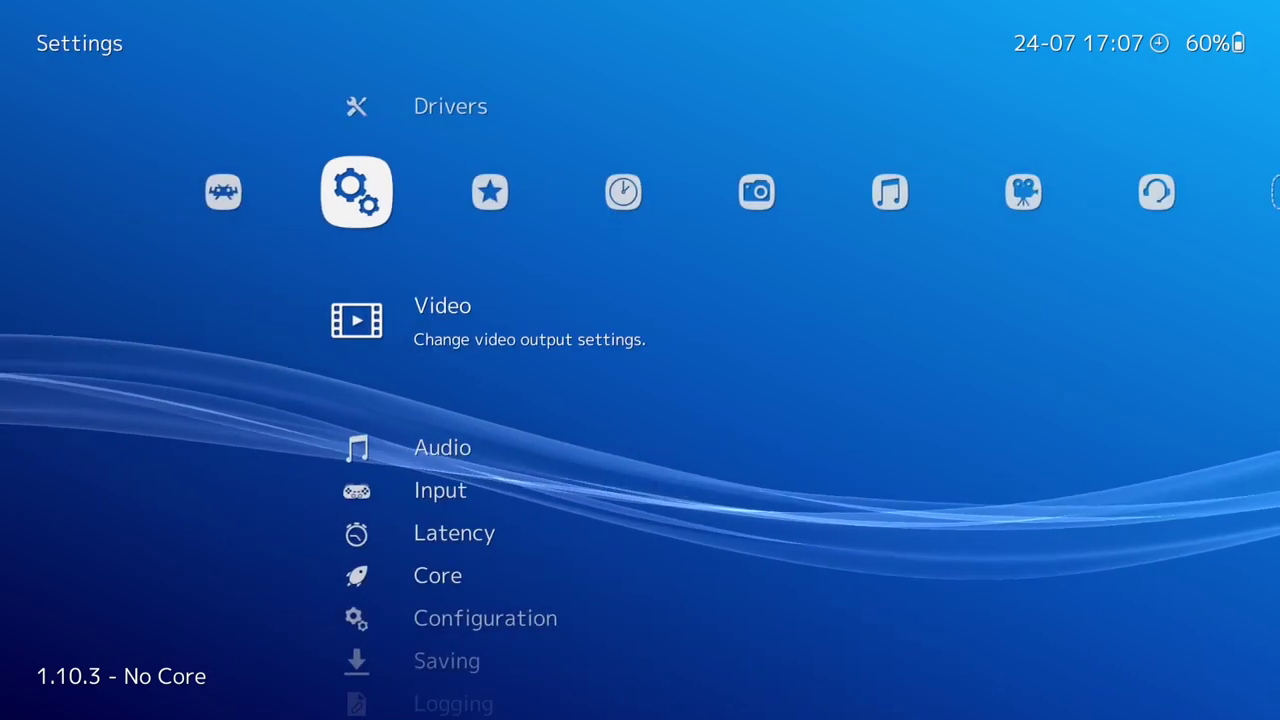
{"action": "key", "text": "Left"}
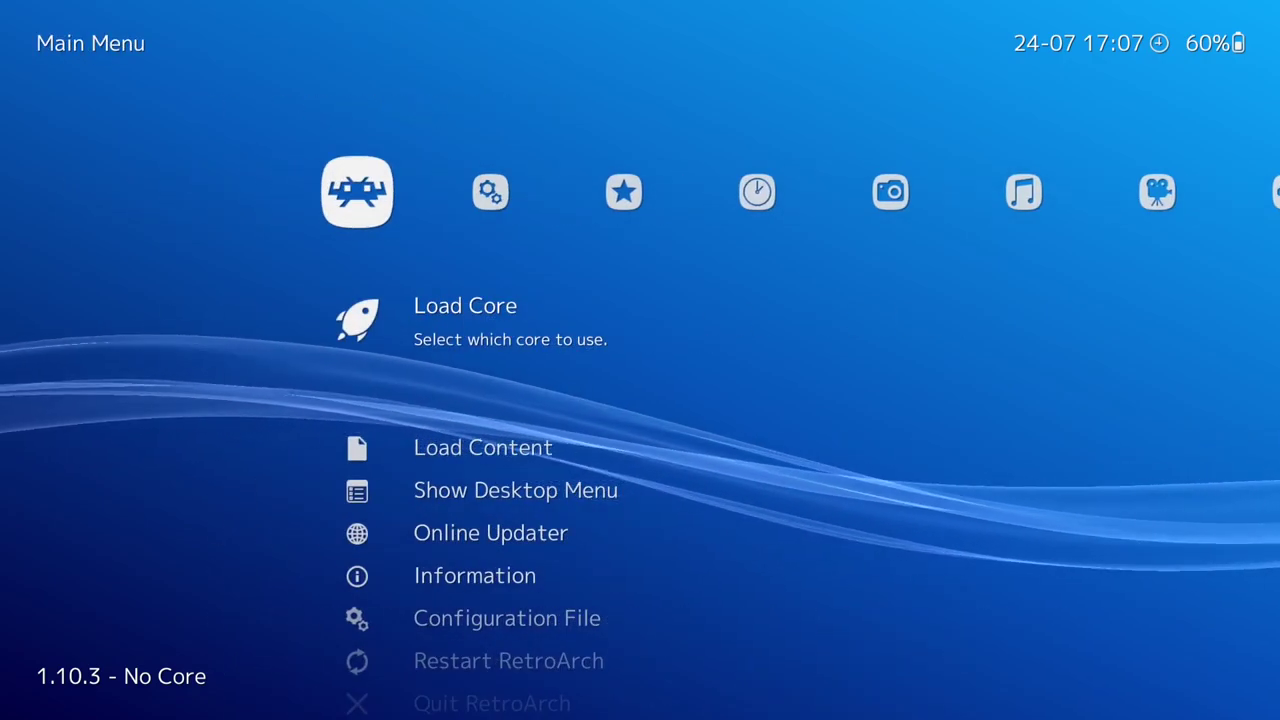
{"action": "key", "text": "Down"}
{"action": "key", "text": "Down"}
{"action": "key", "text": "Down"}
{"action": "key", "text": "Return"}
{"action": "key", "text": "Up"}
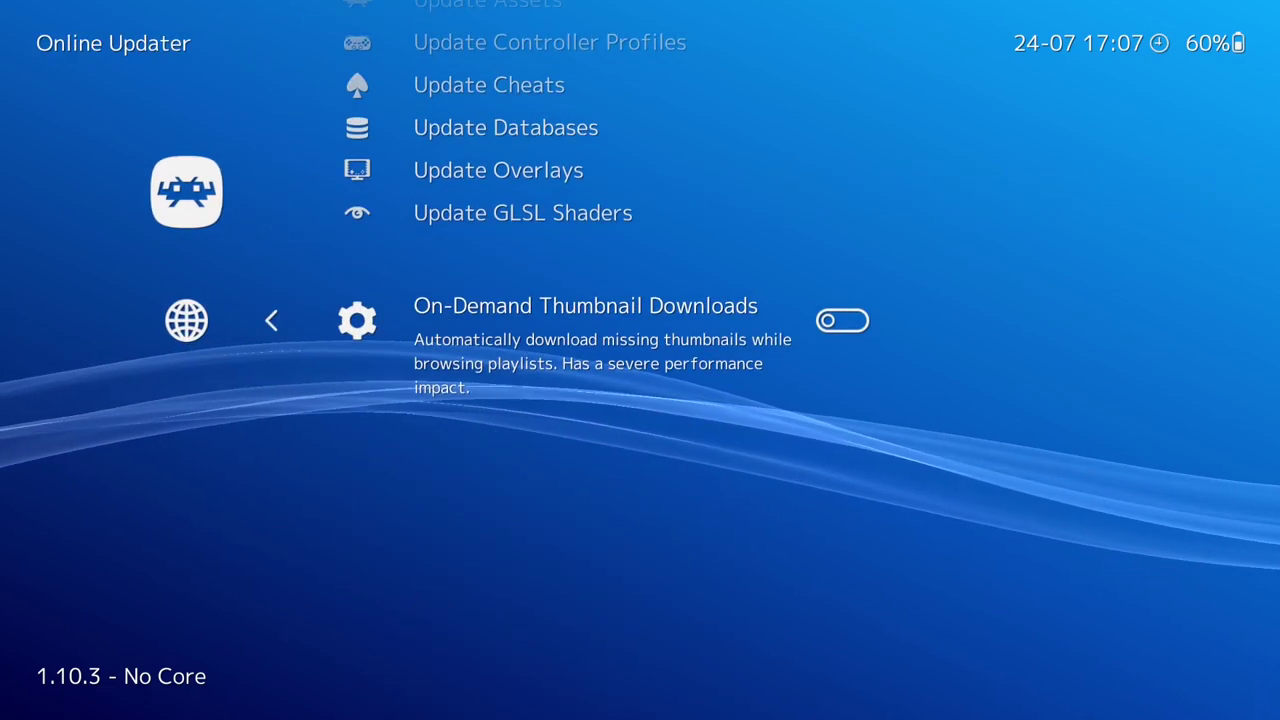
{"action": "key", "text": "Up"}
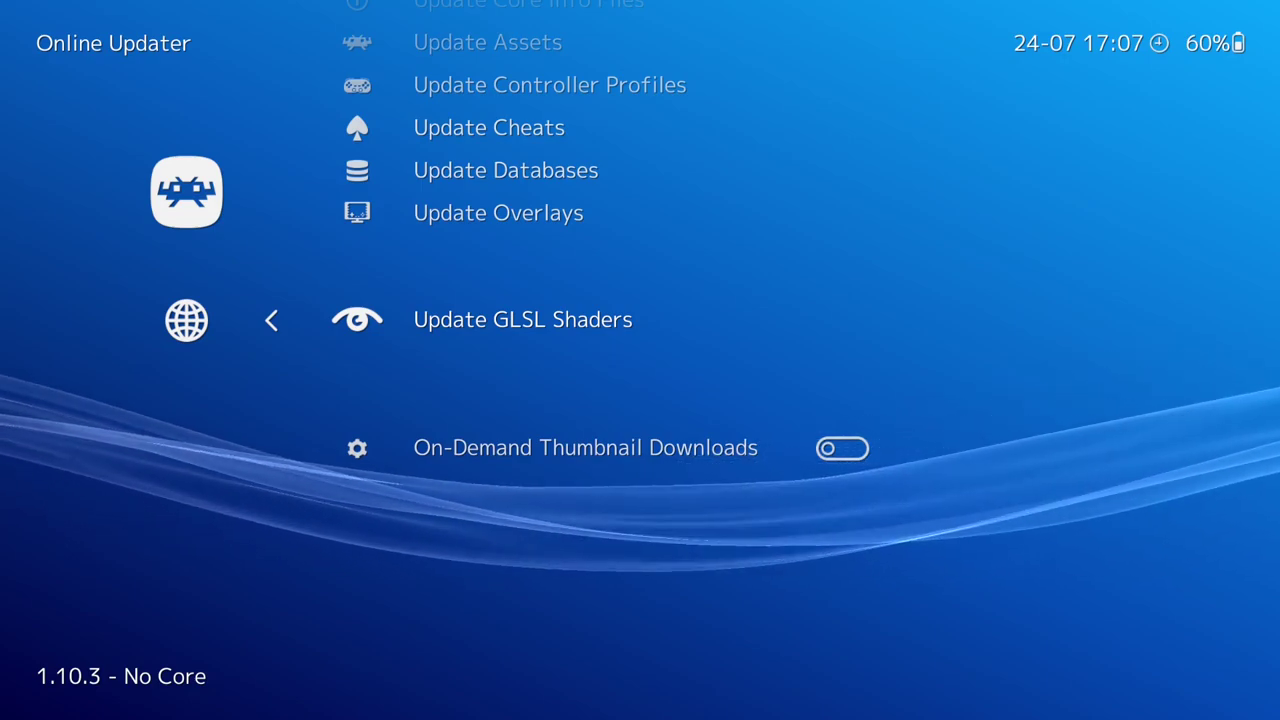
{"action": "key", "text": "BackSpace"}
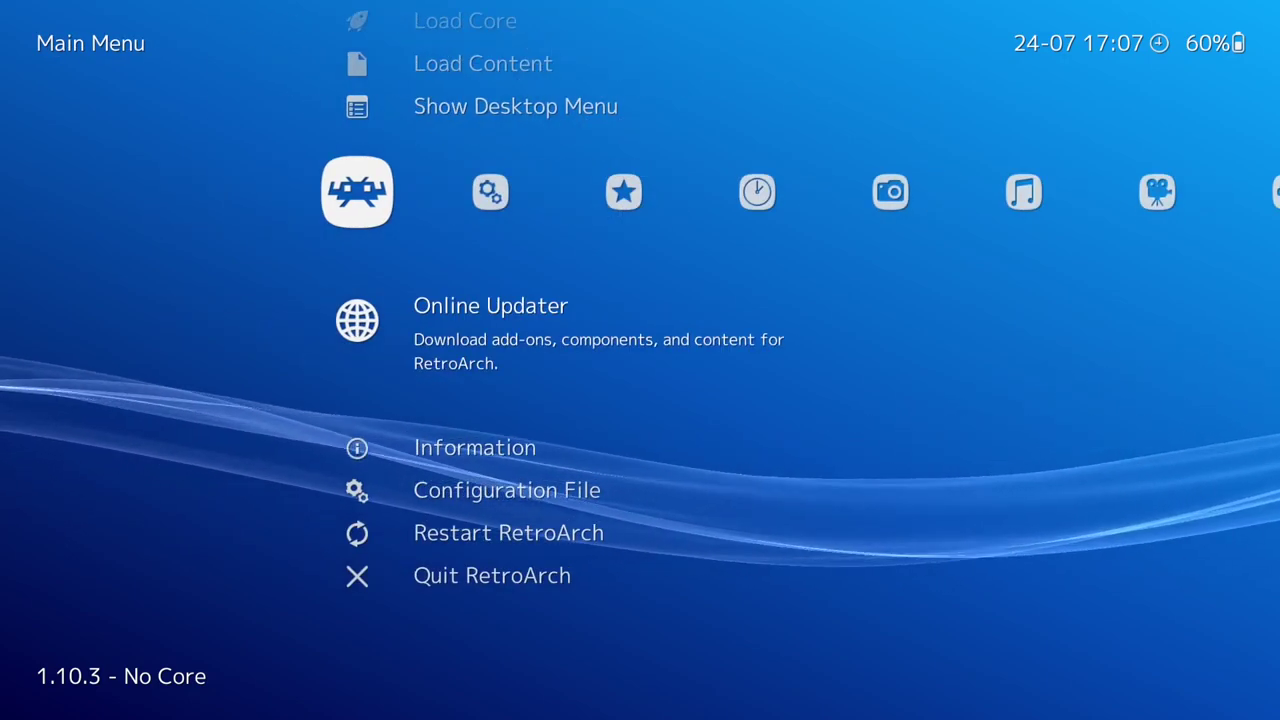
Step: Change the video driver under Settings > Video > Output from gl to glcore
{"action": "key", "text": "Right"}
{"action": "key", "text": "Down"}
{"action": "key", "text": "Return"}
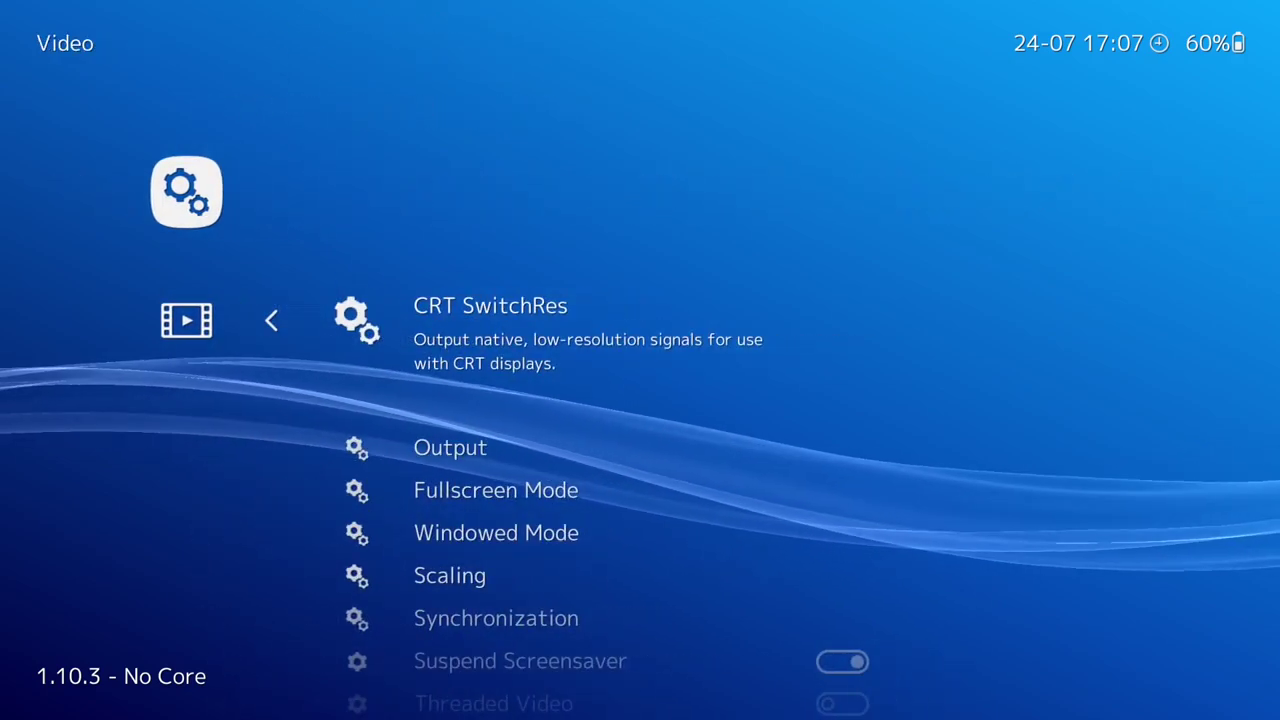
{"action": "key", "text": "Down"}
{"action": "key", "text": "Return"}
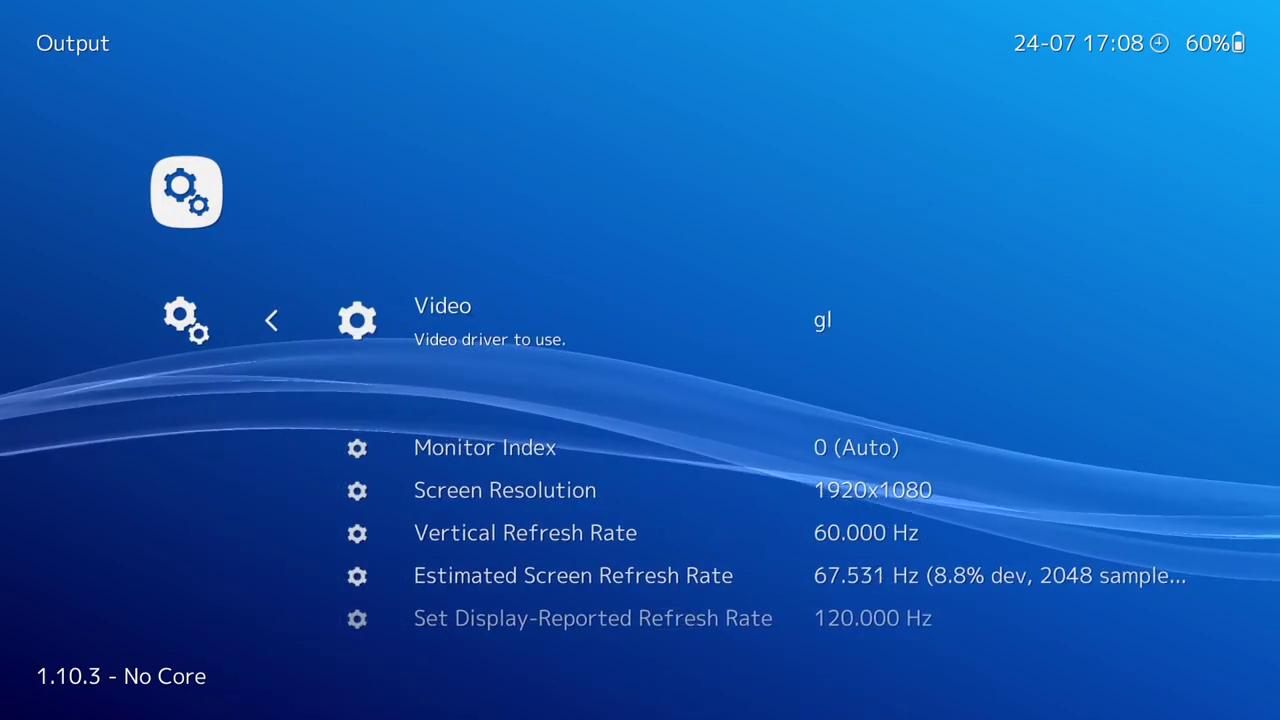
{"action": "key", "text": "Return"}
{"action": "key", "text": "Down"}
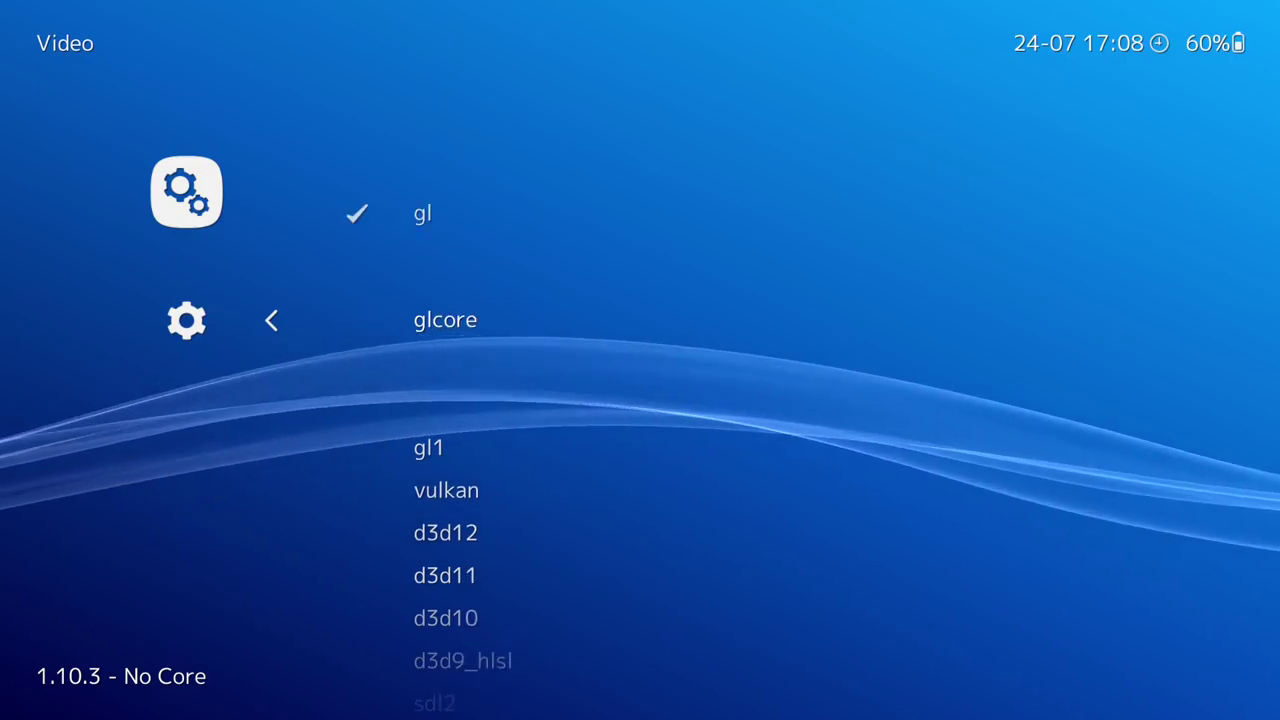
{"action": "key", "text": "Down"}
{"action": "key", "text": "Up"}
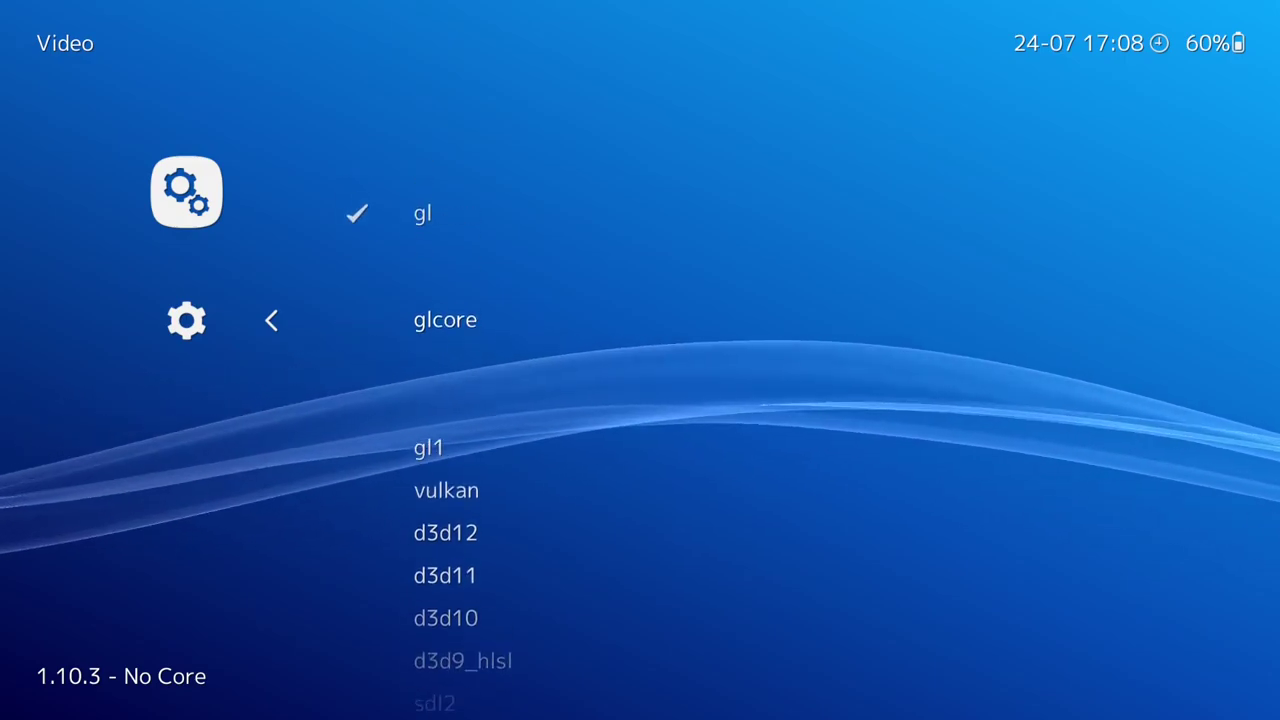
{"action": "key", "text": "Return"}
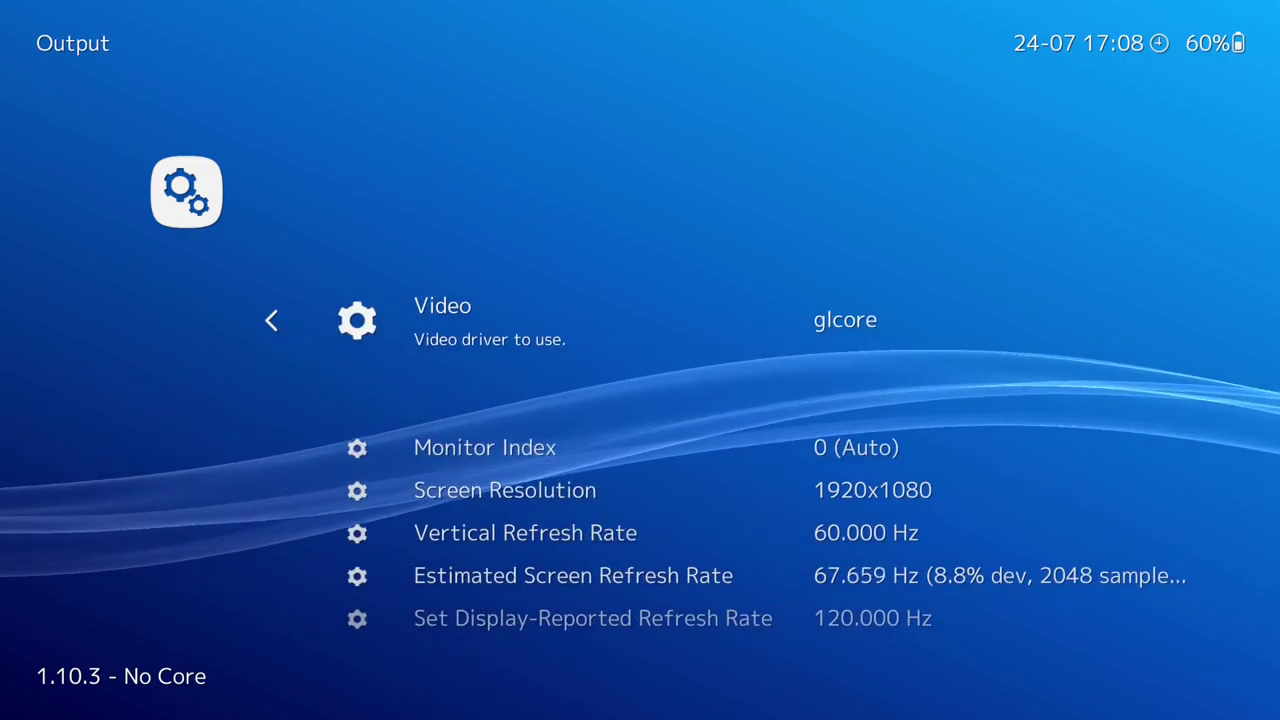
Step: Run Update Slang Shaders in the Online Updater to download and extract shaders_slang.zip
{"action": "key", "text": "BackSpace"}
{"action": "key", "text": "BackSpace"}
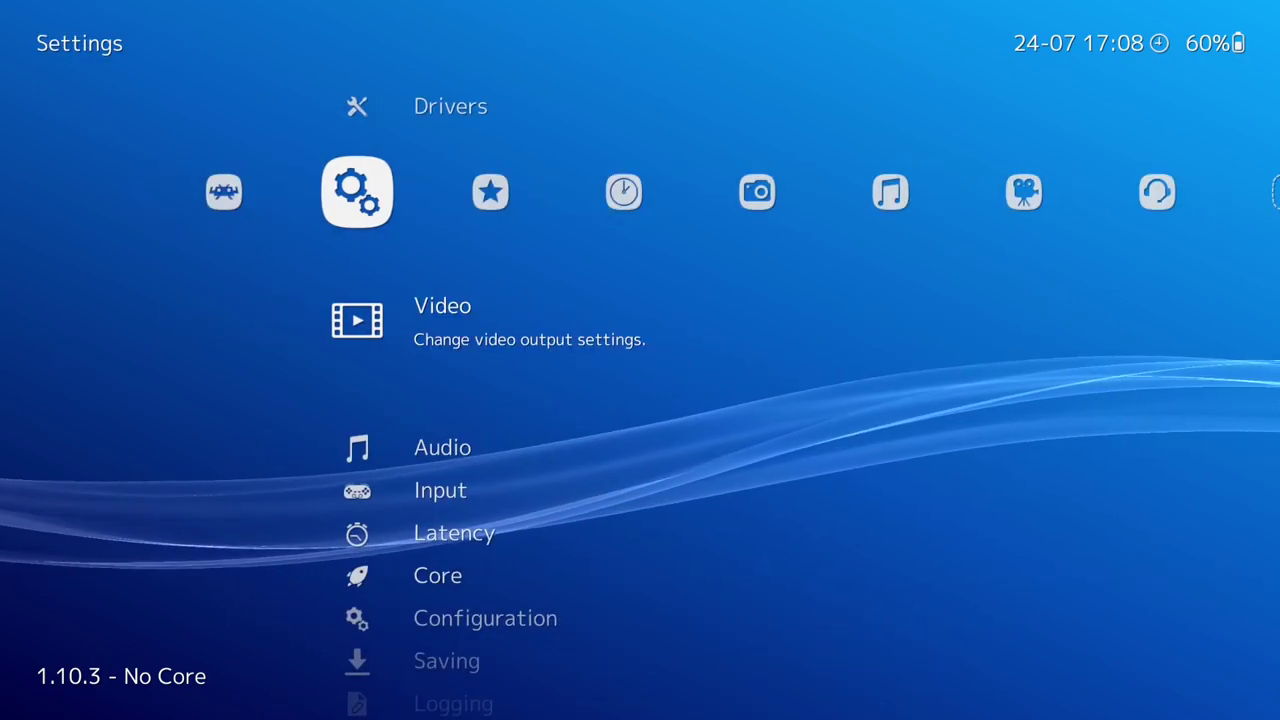
{"action": "key", "text": "Left"}
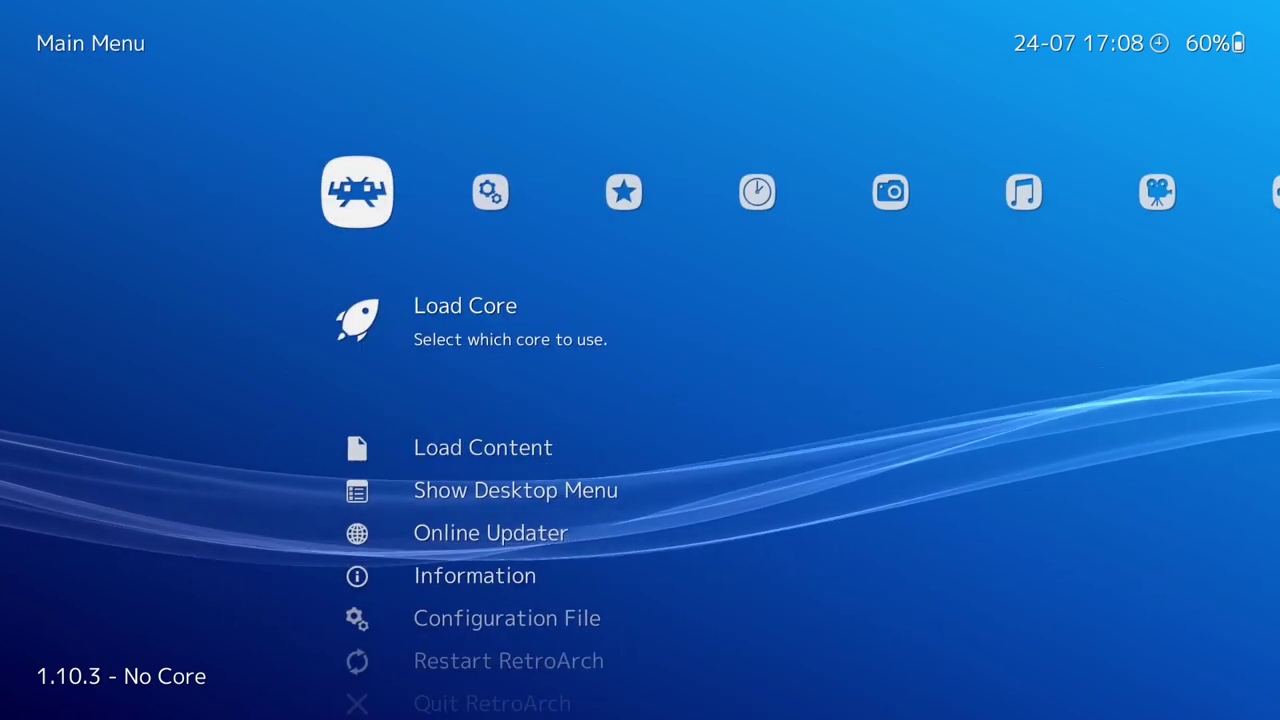
{"action": "key", "text": "Up"}
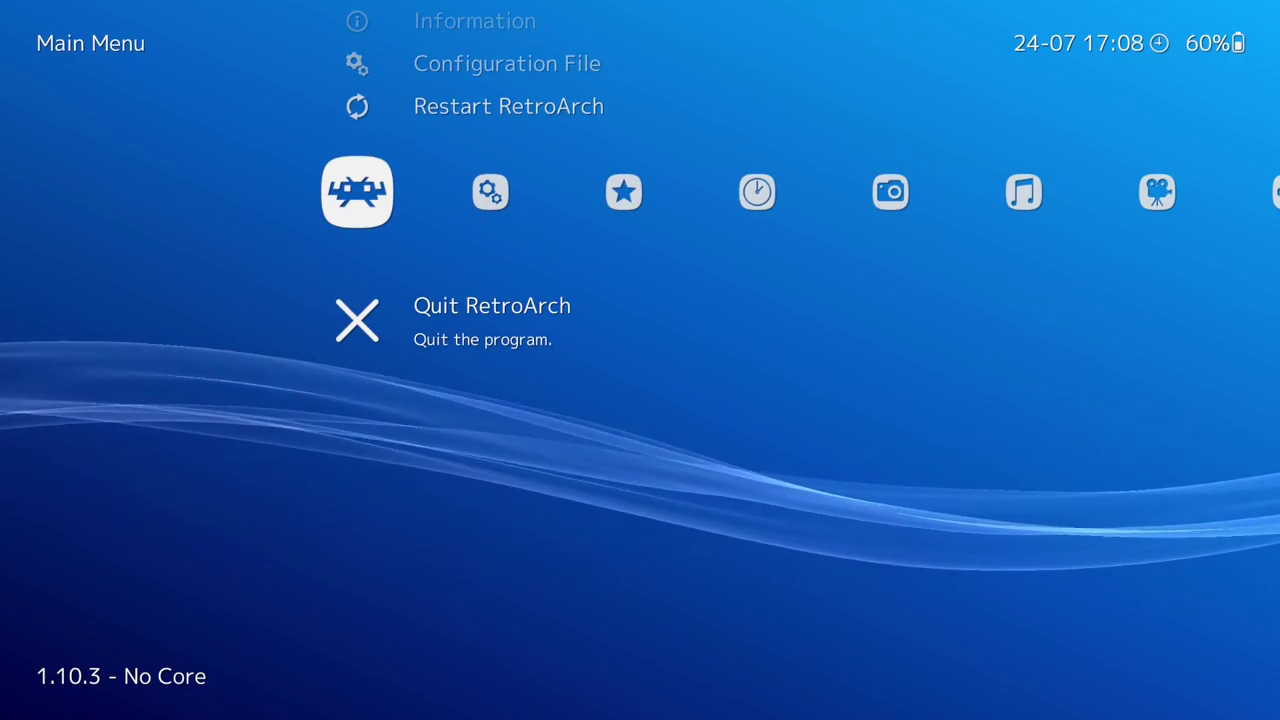
{"action": "key", "text": "Down"}
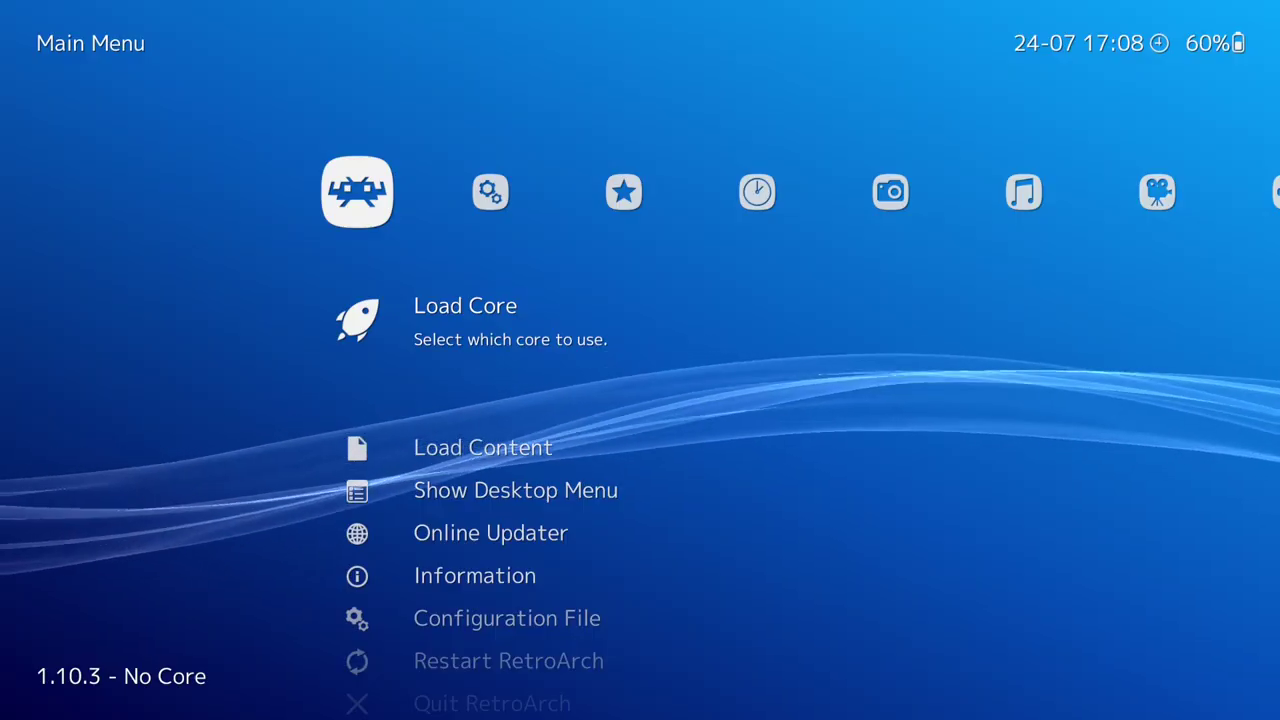
{"action": "key", "text": "Down"}
{"action": "key", "text": "Down"}
{"action": "key", "text": "Down"}
{"action": "key", "text": "Return"}
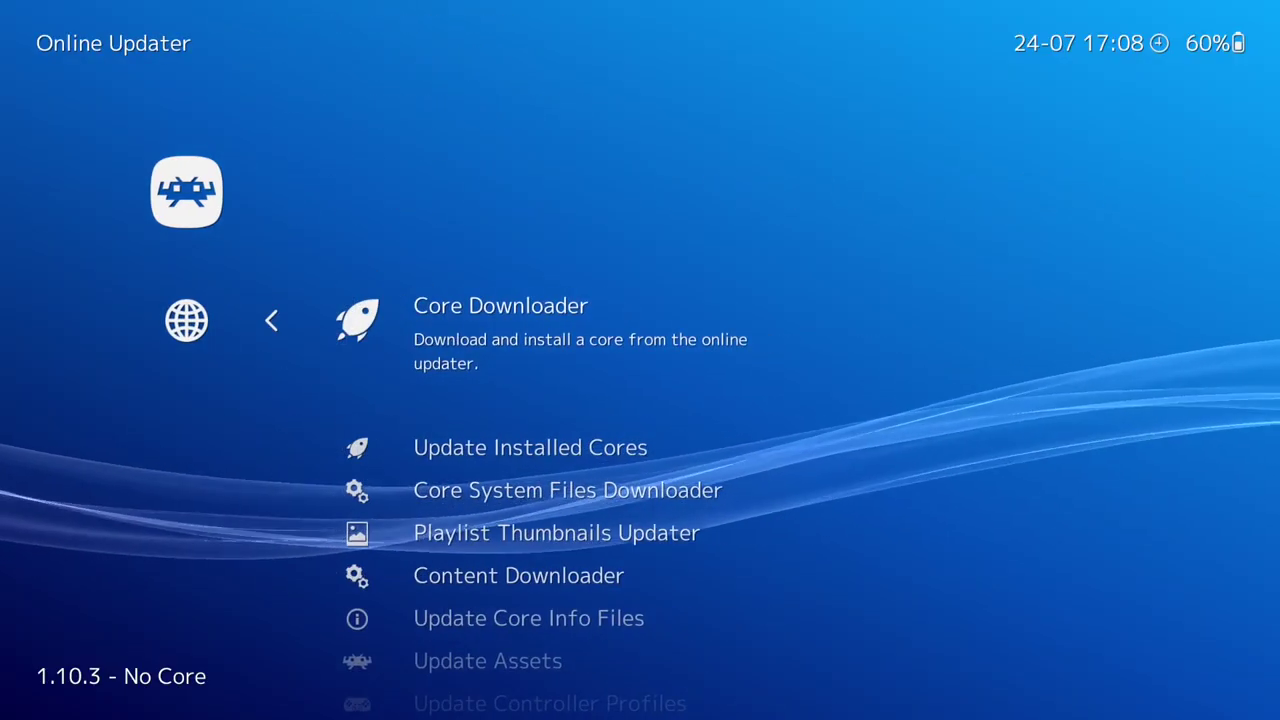
{"action": "key", "text": "Up"}
{"action": "key", "text": "Up"}
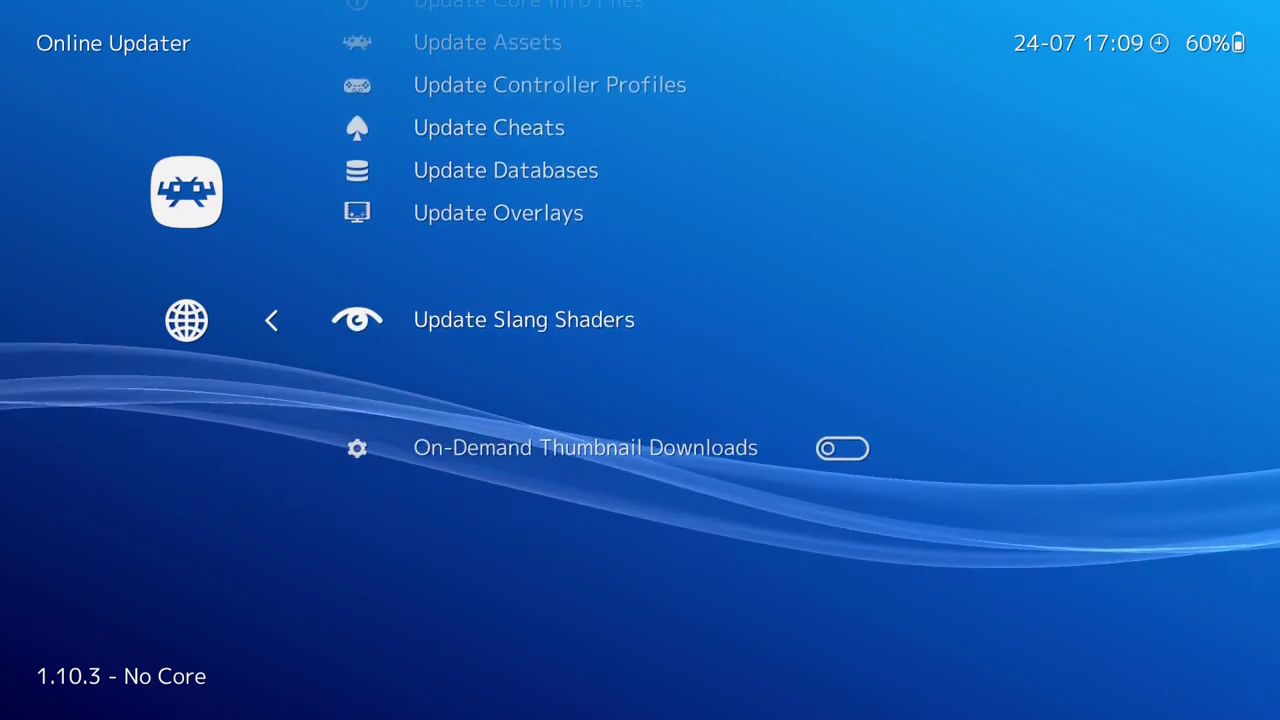
{"action": "key", "text": "Return"}
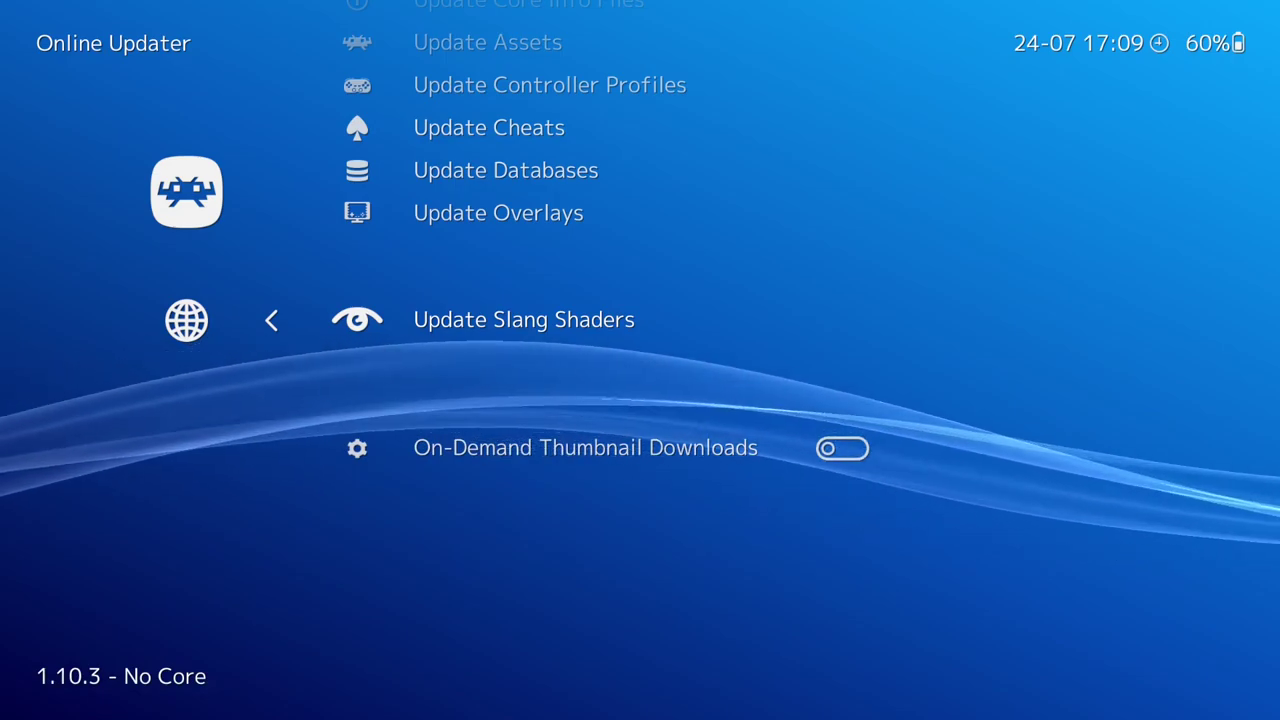
{"action": "key", "text": "BackSpace"}
Step: Go to the Scaling page under Settings > Video
{"action": "key", "text": "Right"}
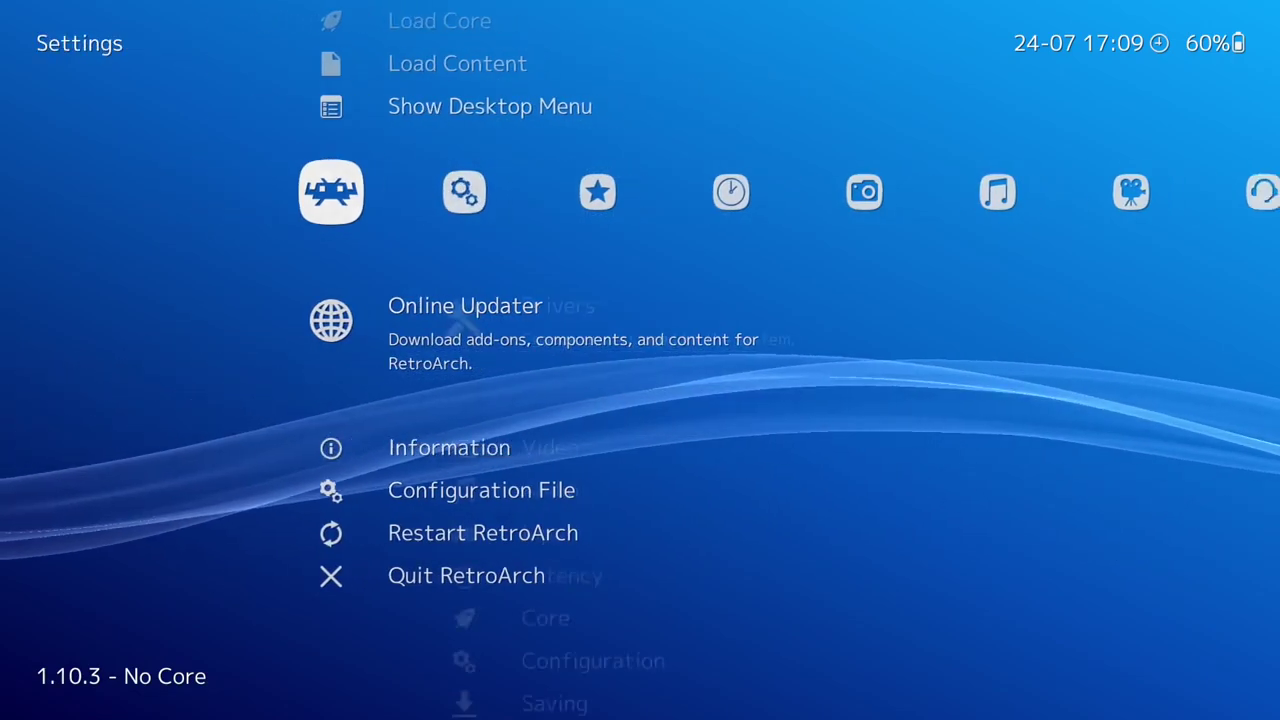
{"action": "key", "text": "Right"}
{"action": "key", "text": "Right"}
{"action": "key", "text": "Left"}
{"action": "key", "text": "Left"}
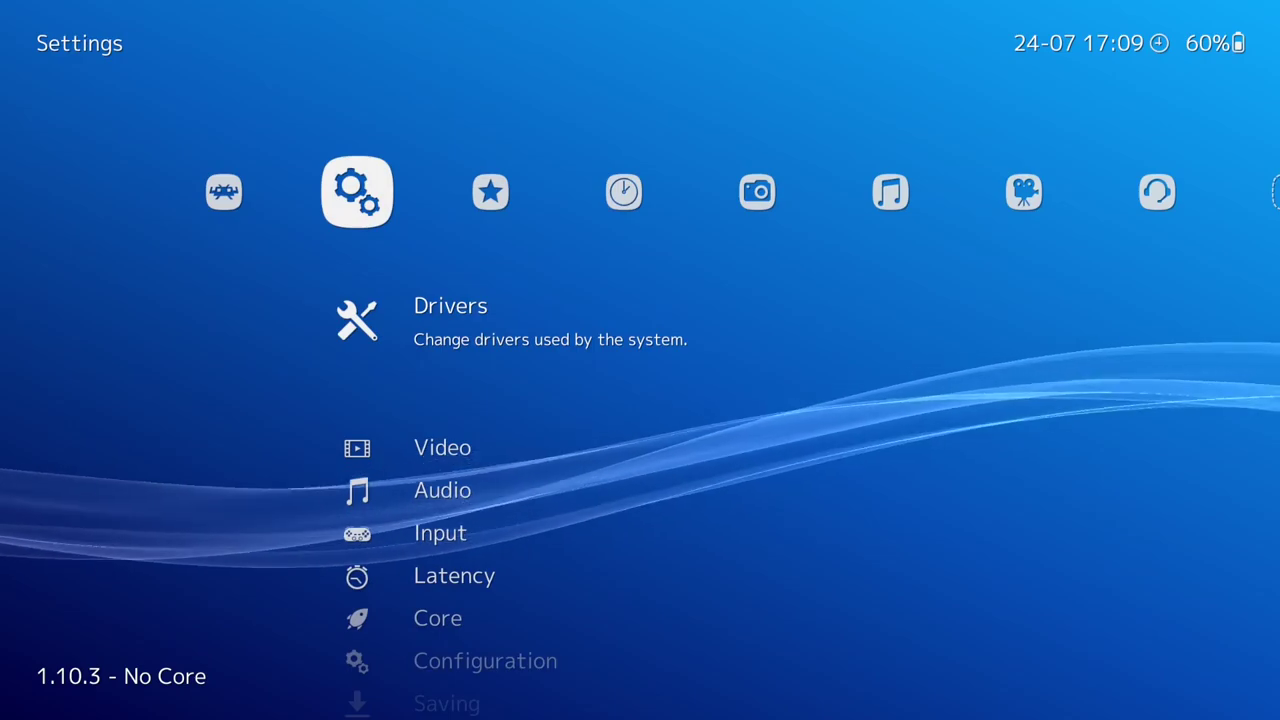
{"action": "key", "text": "Left"}
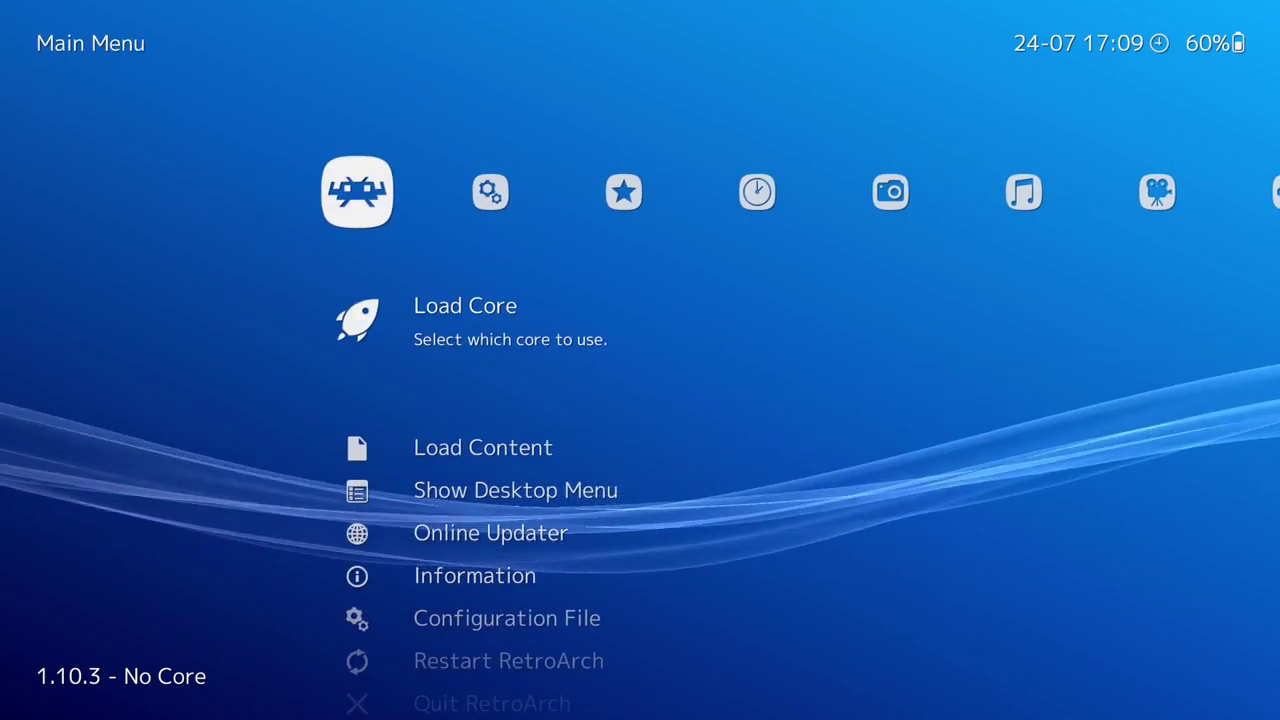
{"action": "key", "text": "Right"}
{"action": "key", "text": "Down"}
{"action": "key", "text": "Down"}
{"action": "key", "text": "Up"}
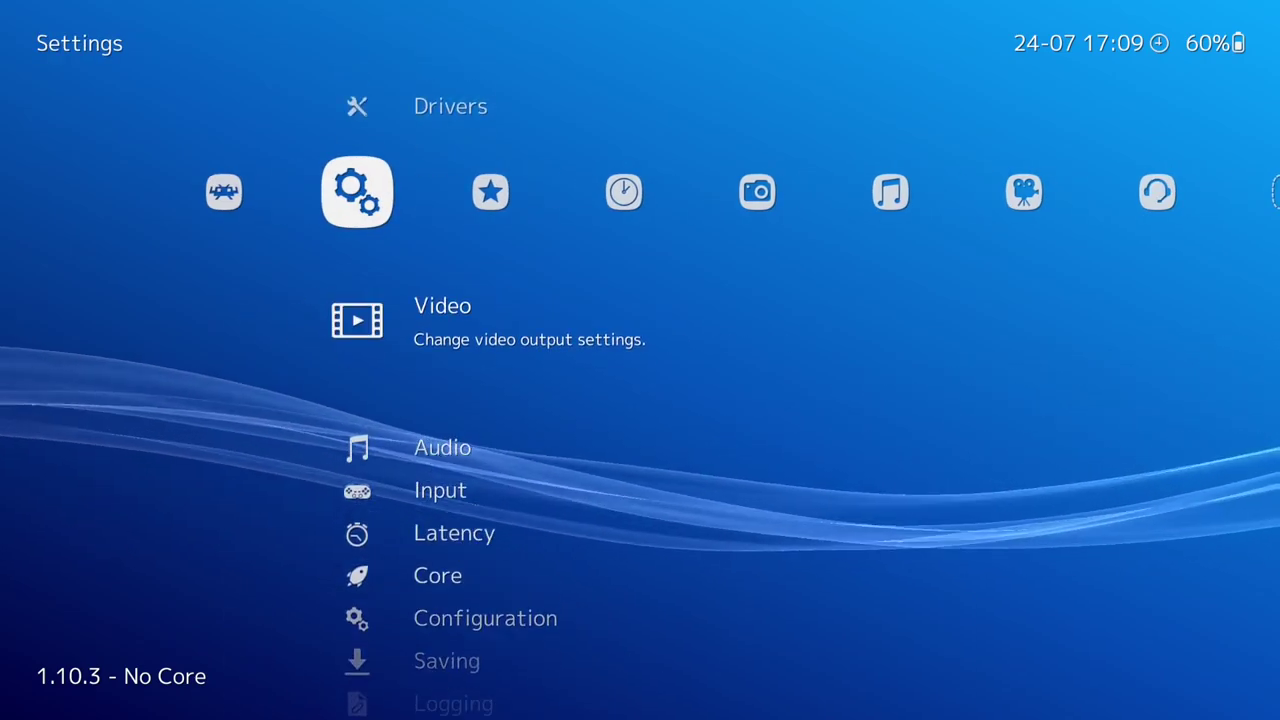
{"action": "key", "text": "Return"}
{"action": "key", "text": "Down"}
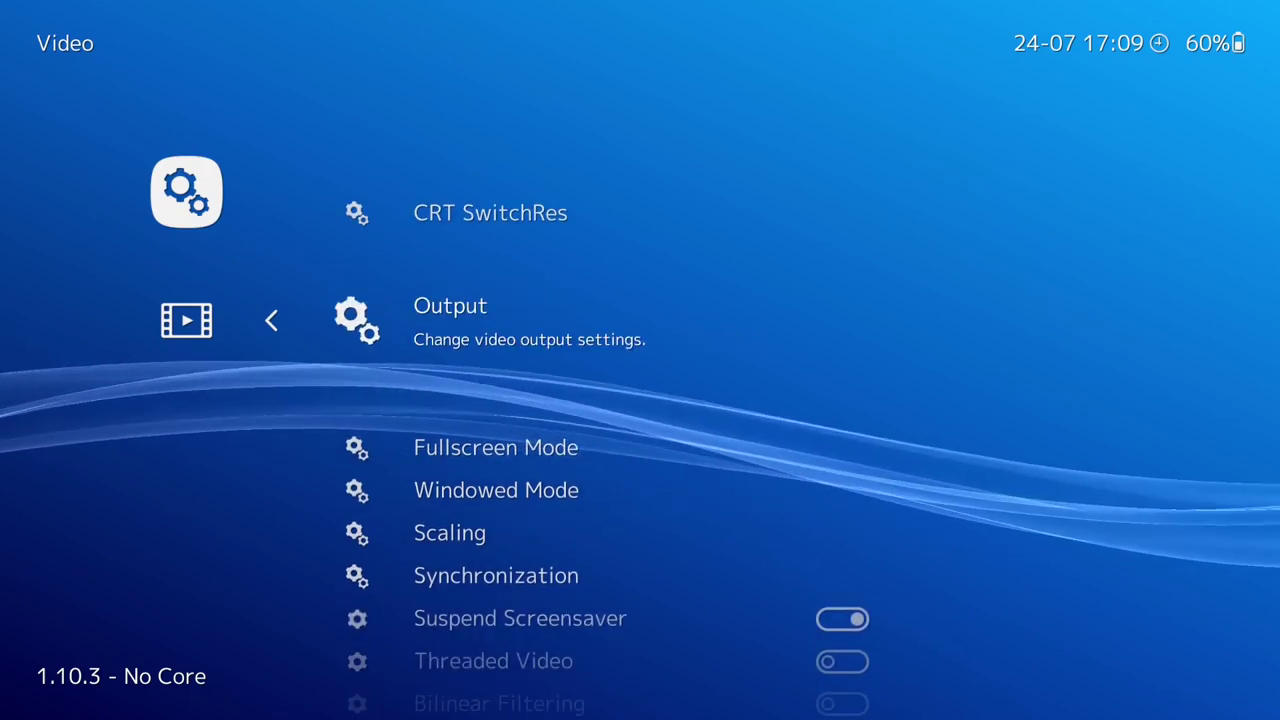
{"action": "key", "text": "Down"}
{"action": "key", "text": "Down"}
{"action": "key", "text": "Down"}
{"action": "key", "text": "Return"}
Step: Change Aspect Ratio from Core provided to 16:9 and return to the Settings list
{"action": "key", "text": "Down"}
{"action": "key", "text": "Down"}
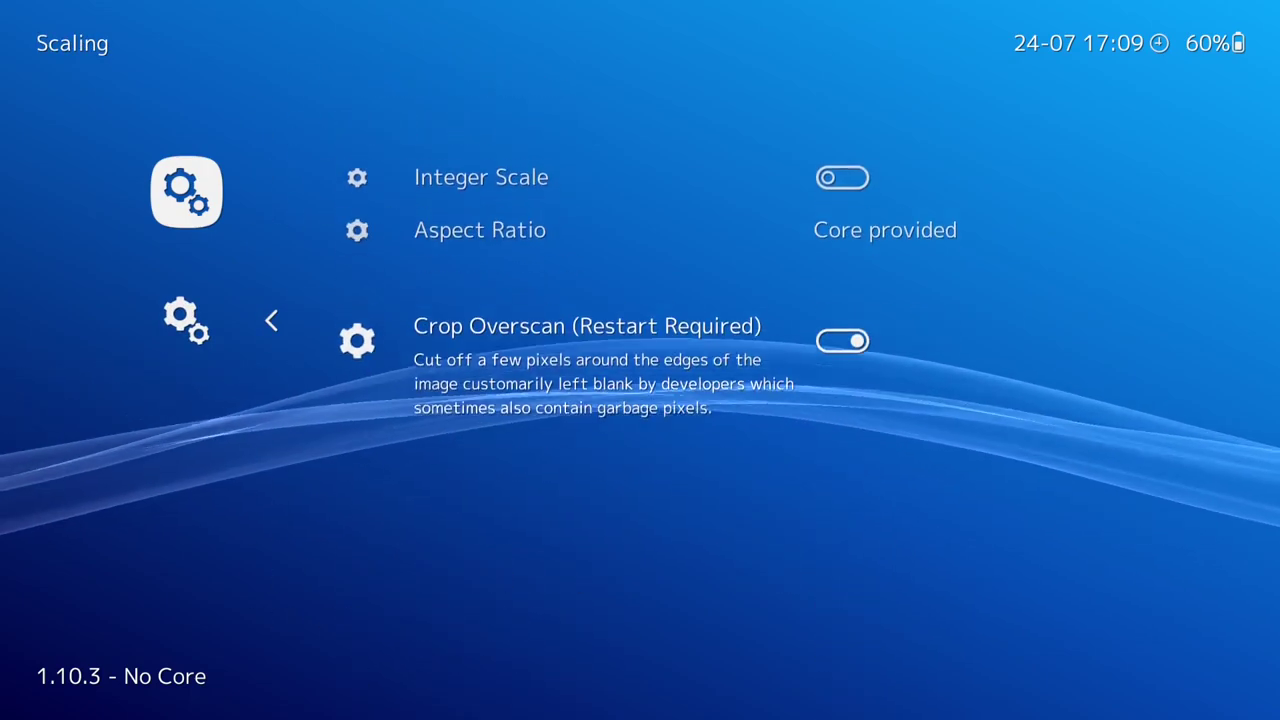
{"action": "key", "text": "Up"}
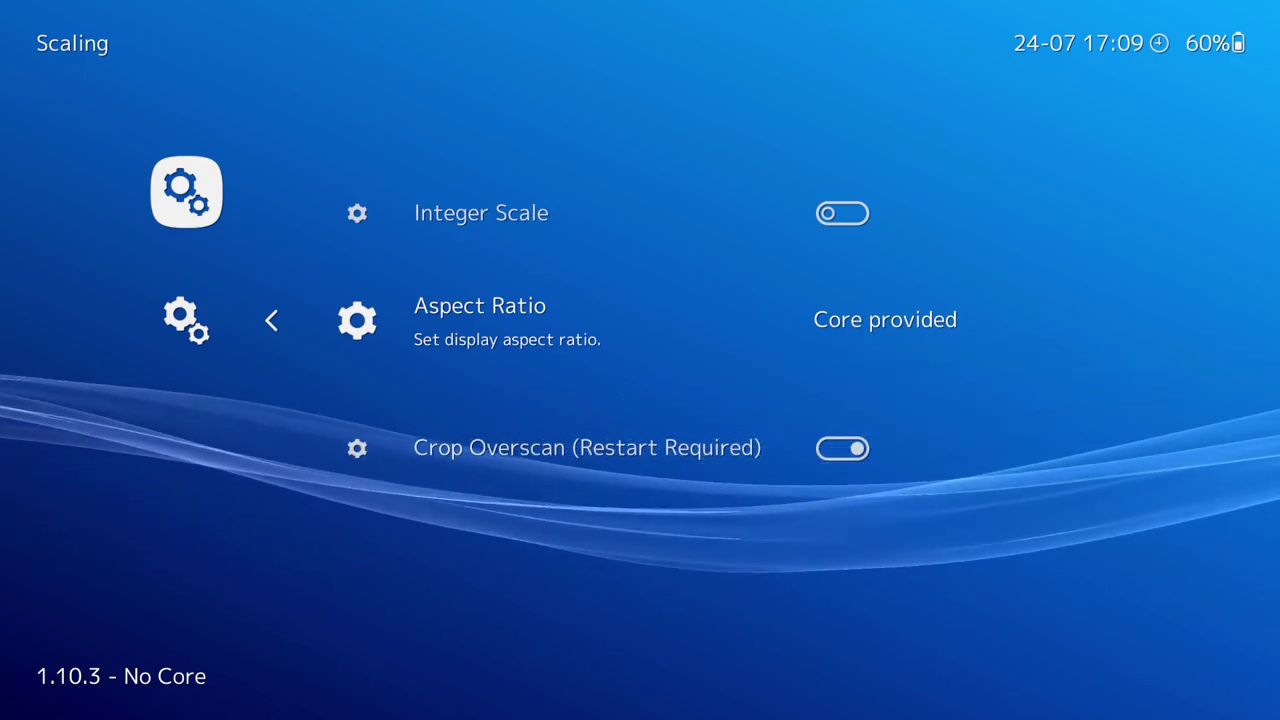
{"action": "key", "text": "Return"}
{"action": "key", "text": "Up"}
{"action": "key", "text": "Up"}
{"action": "key", "text": "Up"}
{"action": "key", "text": "Up"}
{"action": "key", "text": "Up"}
{"action": "key", "text": "Up"}
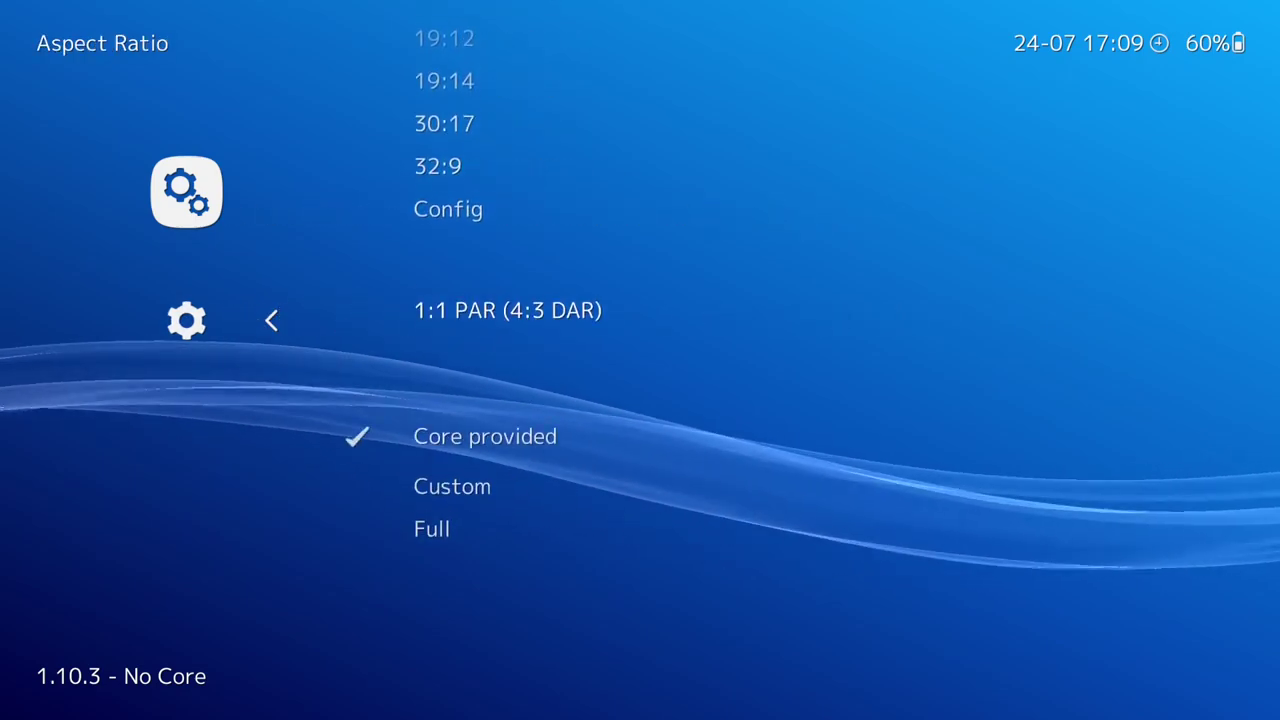
{"action": "key", "text": "Up"}
{"action": "key", "text": "Up"}
{"action": "key", "text": "Up"}
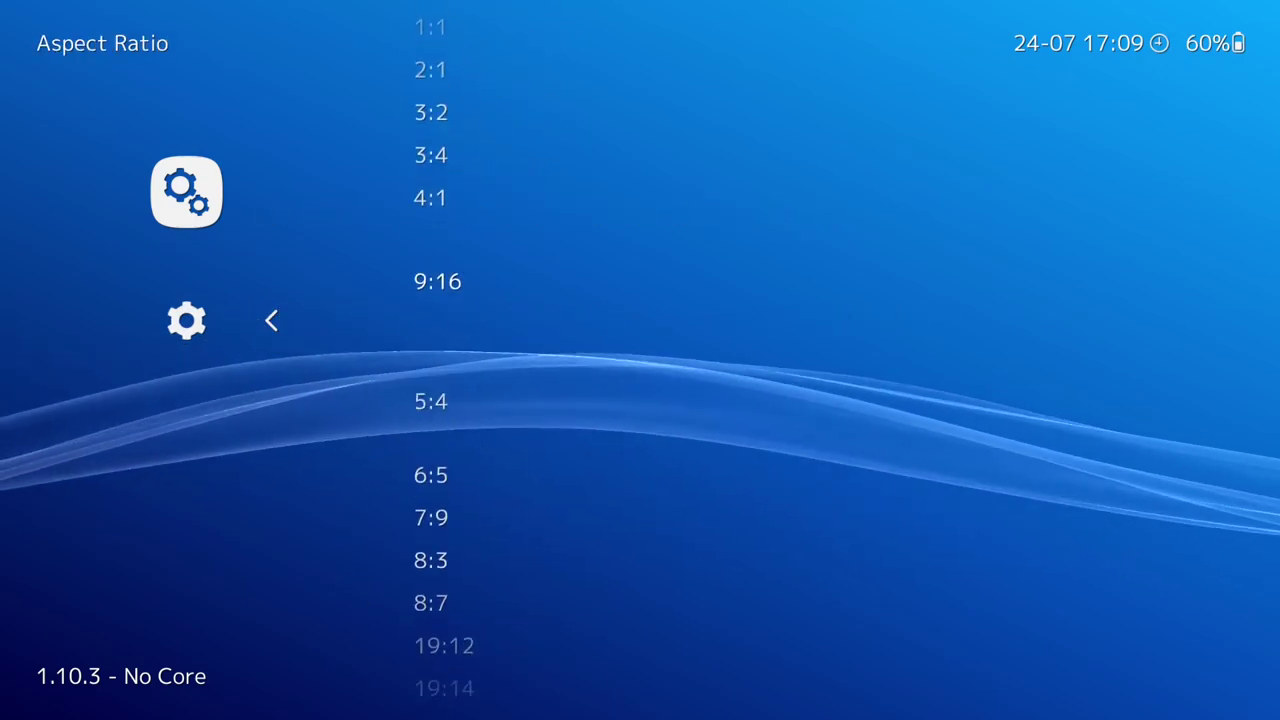
{"action": "key", "text": "Up"}
{"action": "key", "text": "Up"}
{"action": "key", "text": "Up"}
{"action": "key", "text": "Up"}
{"action": "key", "text": "Up"}
{"action": "key", "text": "Up"}
{"action": "key", "text": "Up"}
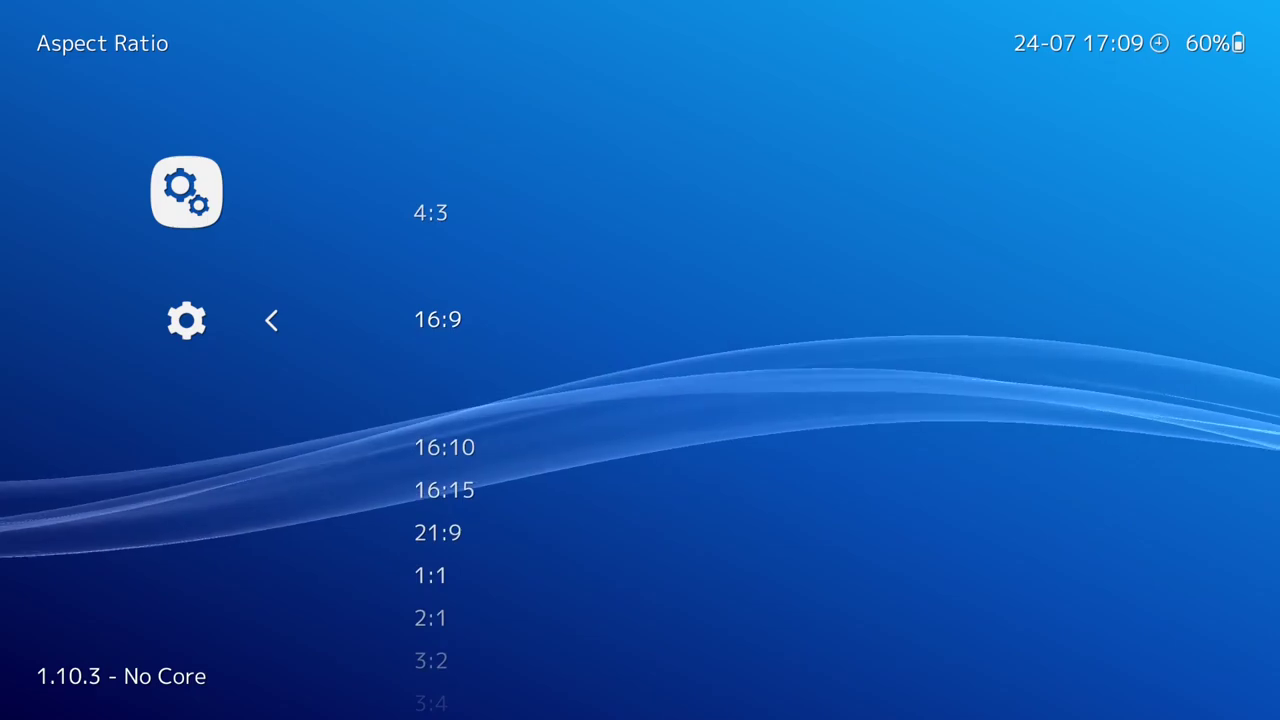
{"action": "key", "text": "Return"}
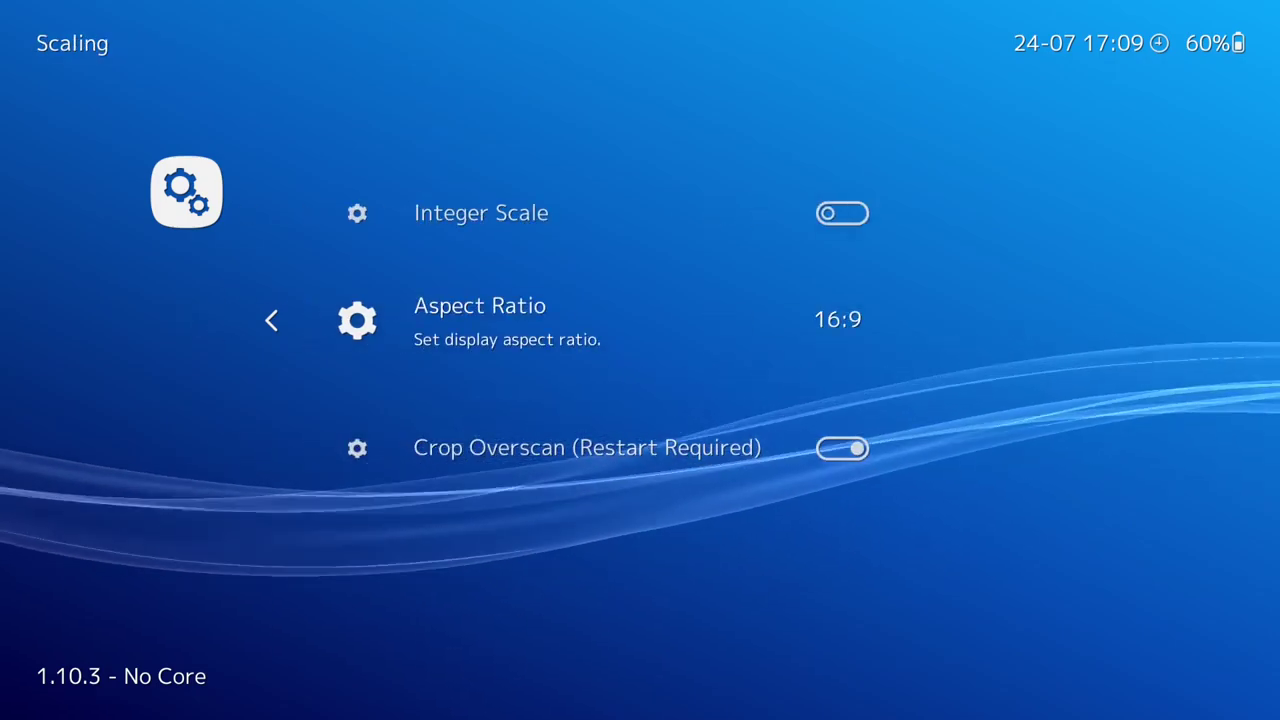
{"action": "key", "text": "BackSpace"}
{"action": "key", "text": "BackSpace"}
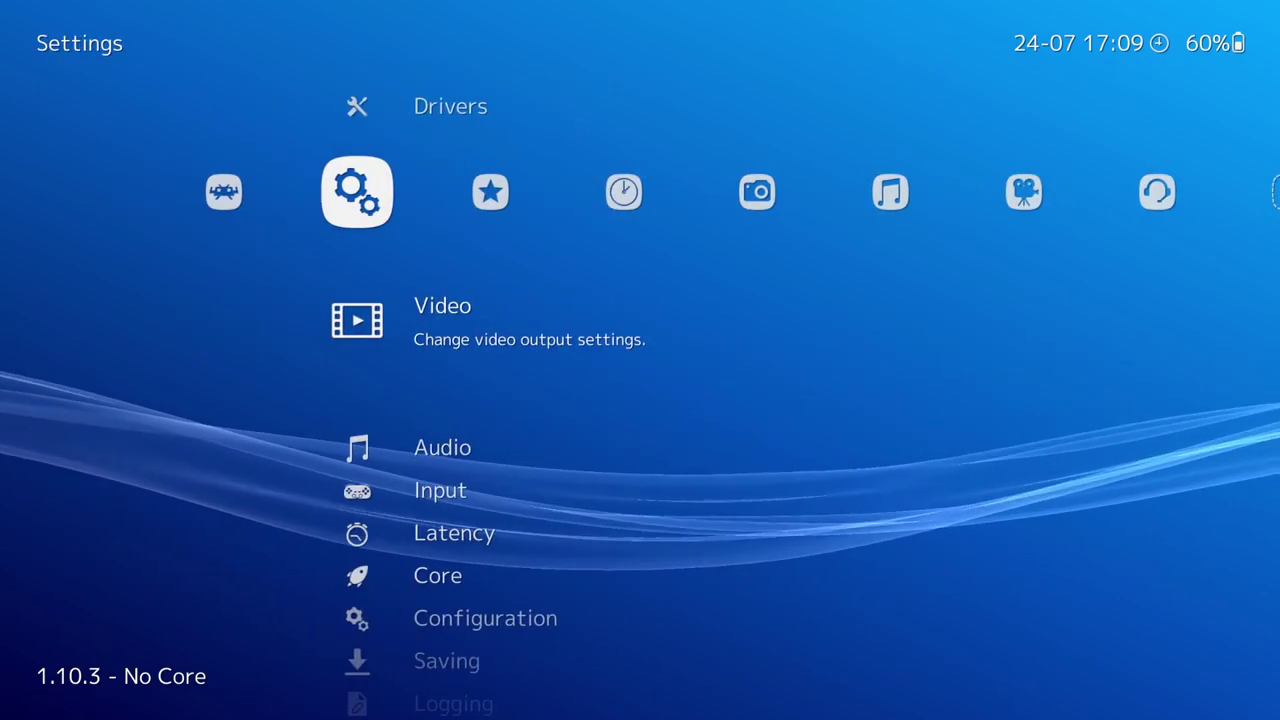
Step: Launch Magic Sword from the History tab with the FinalBurn Neo core
{"action": "key", "text": "Right"}
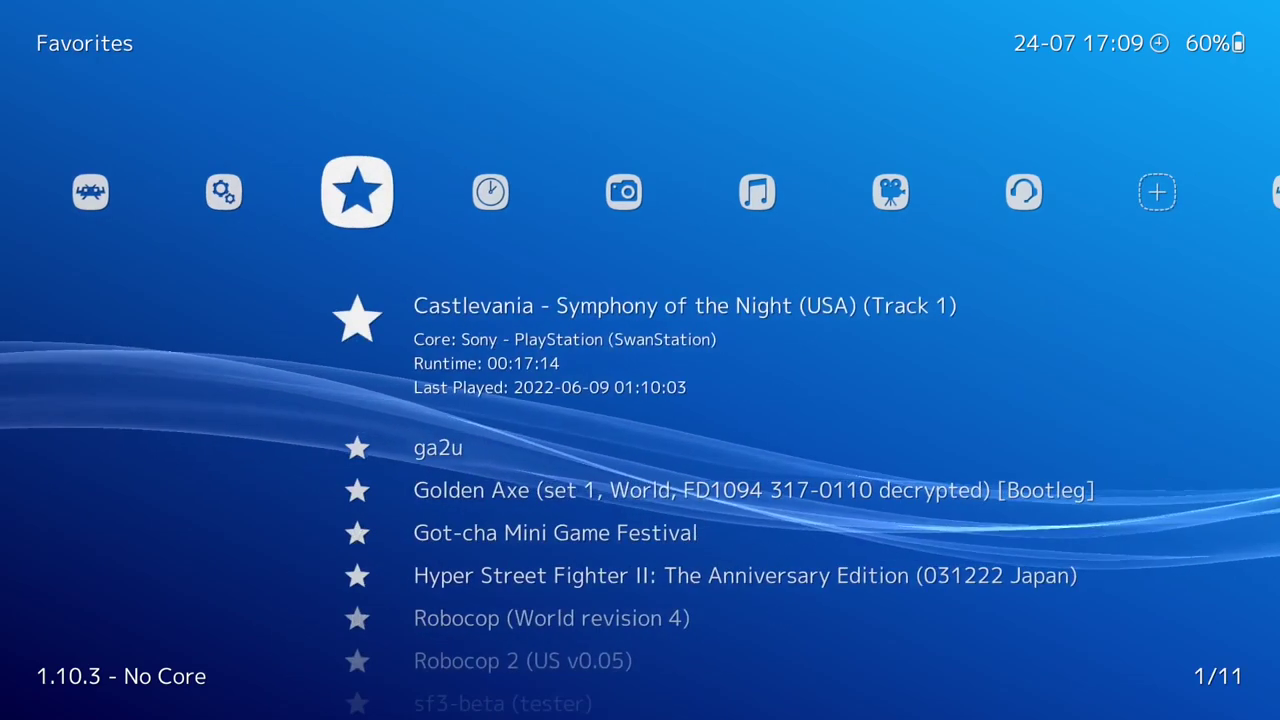
{"action": "key", "text": "Right"}
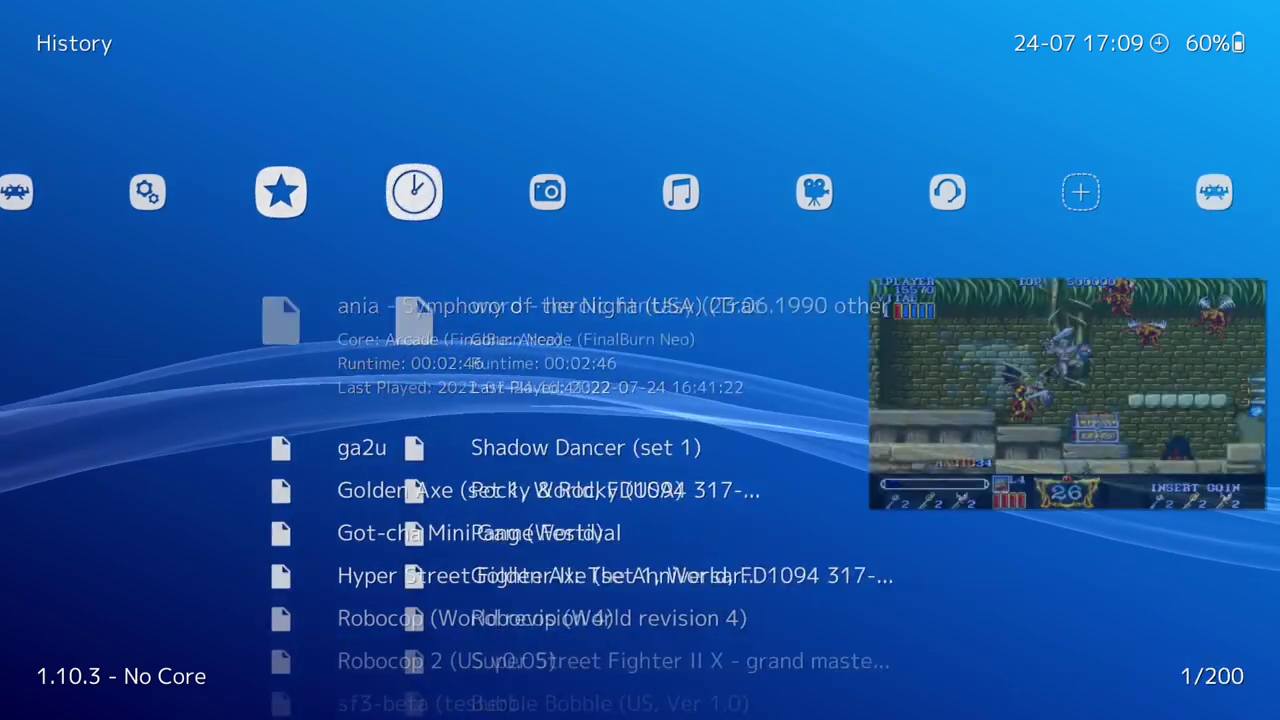
{"action": "key", "text": "Return"}
{"action": "key", "text": "Return"}
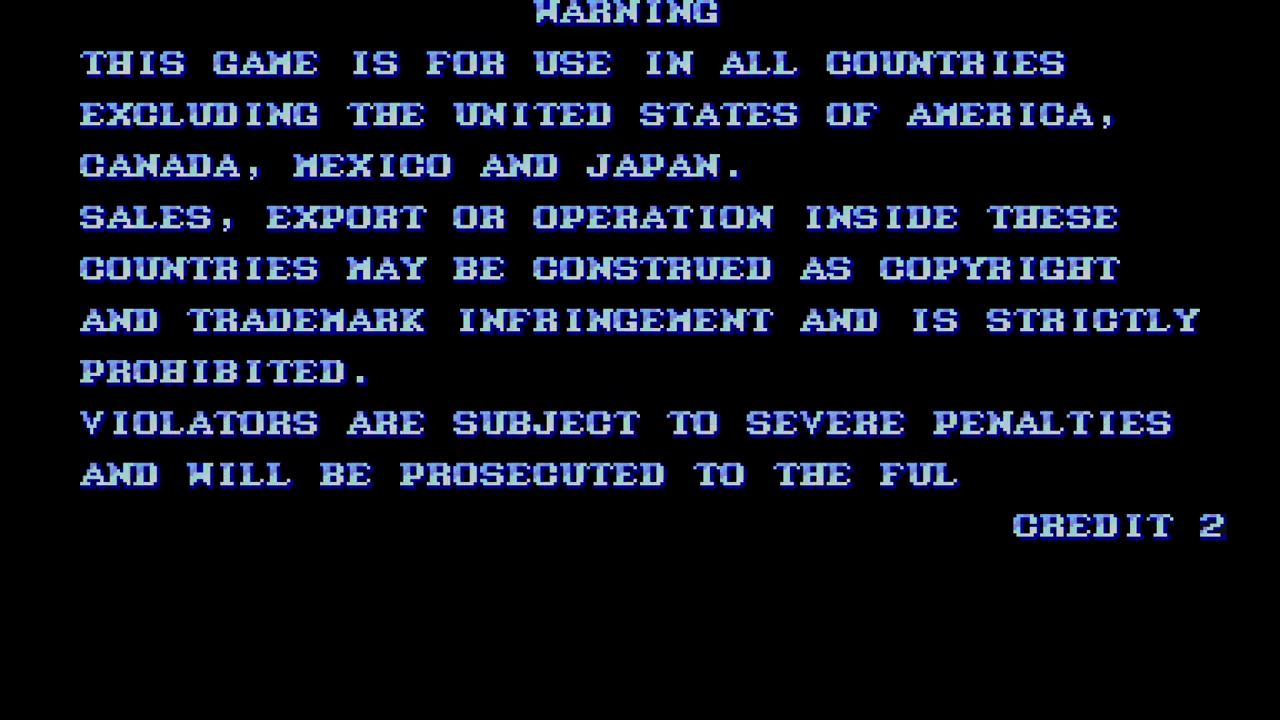
Step: Insert a coin, start a one-player game, and fight enemies while walking right
{"action": "key", "text": "5"}
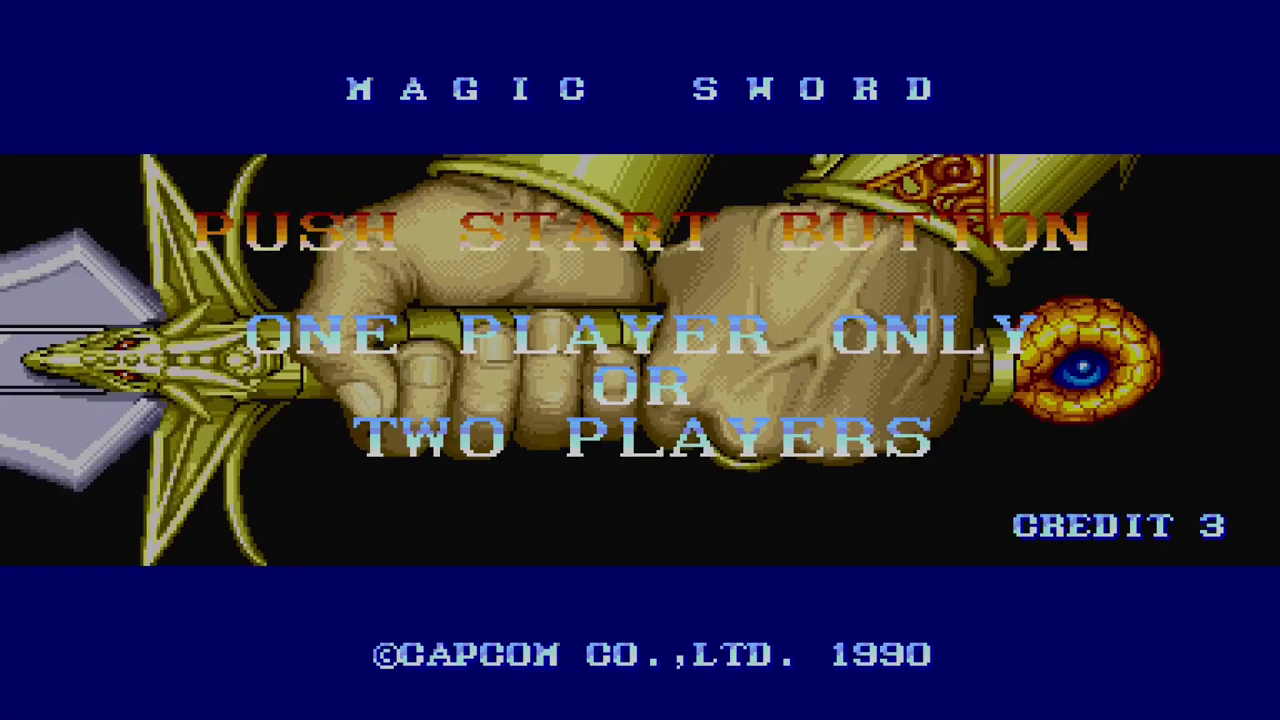
{"action": "key", "text": "1"}
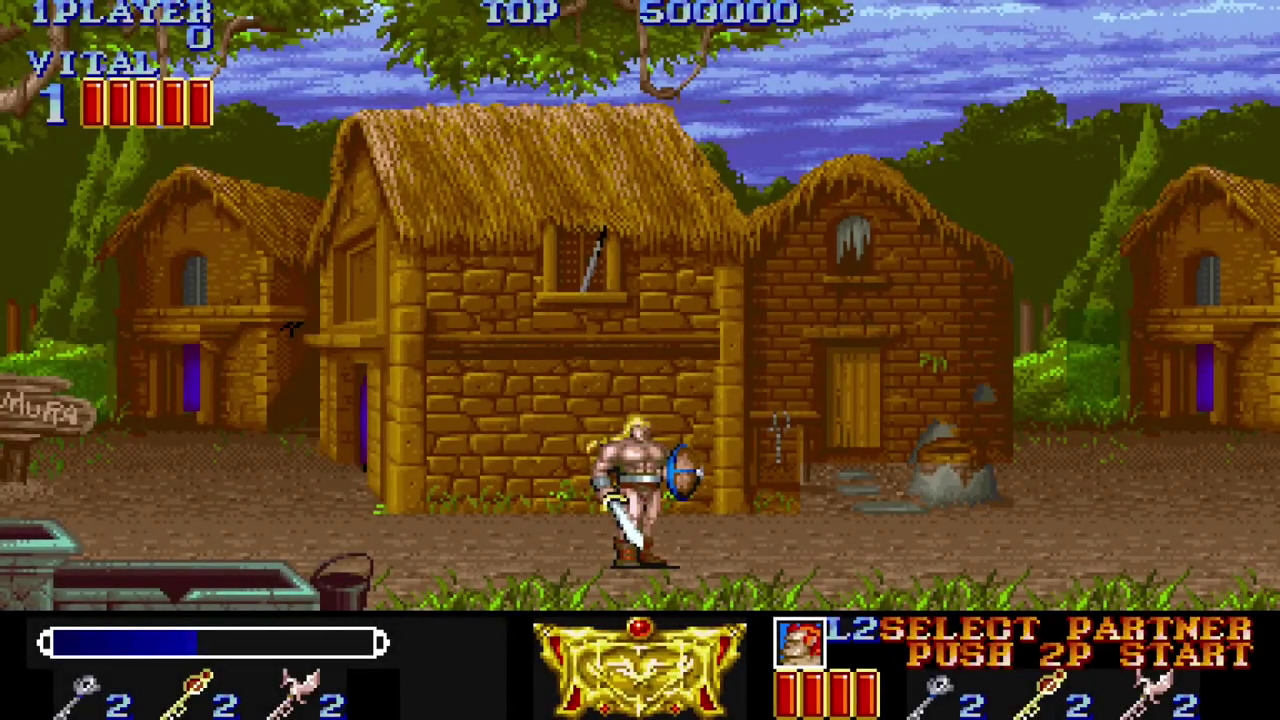
{"action": "key", "text": "Left"}
{"action": "key", "text": "Right"}
{"action": "key", "text": "ctrl"}
{"action": "key", "text": "ctrl"}
{"action": "key", "text": "ctrl"}
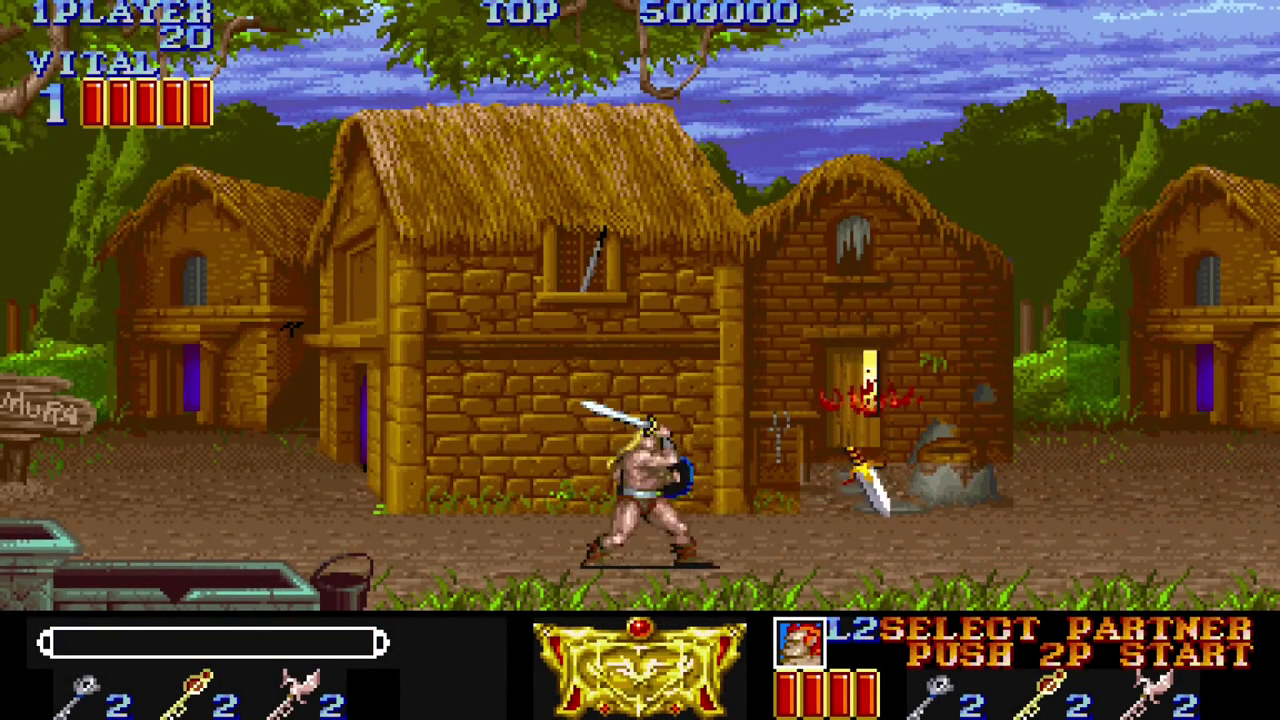
{"action": "key", "text": "ctrl"}
{"action": "key", "text": "Right"}
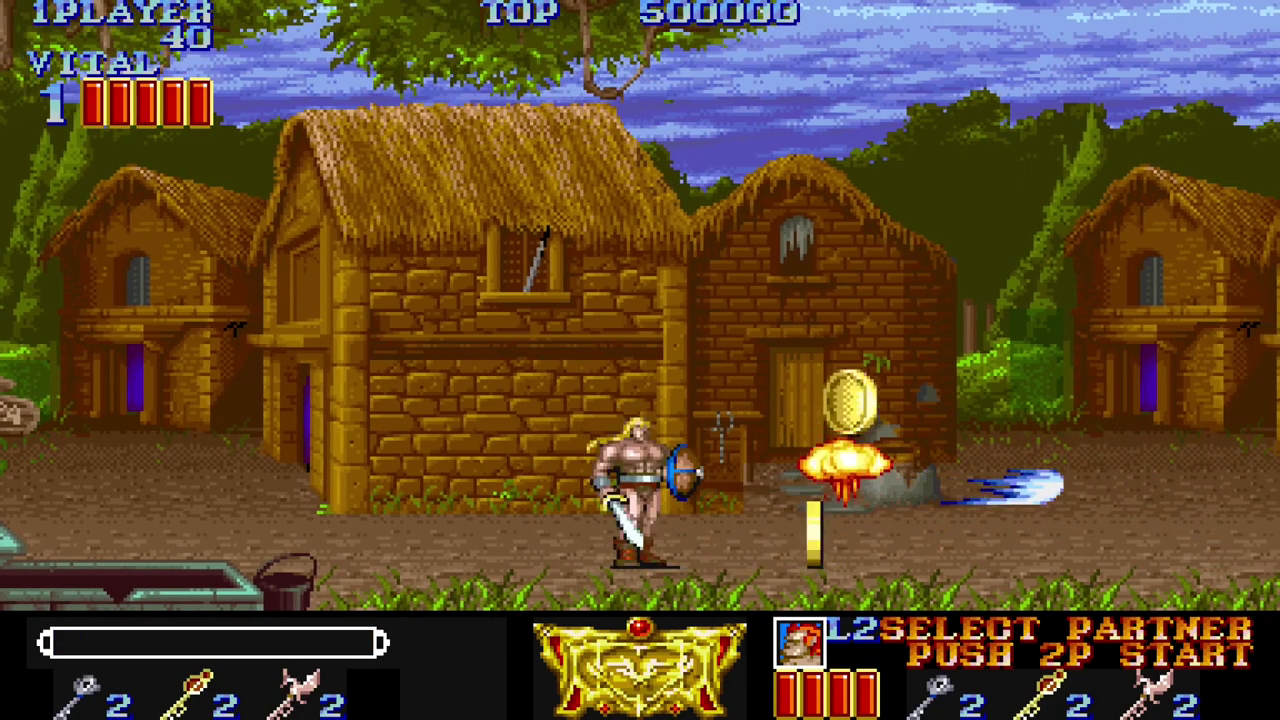
{"action": "key", "text": "z"}
{"action": "key", "text": "Right"}
Step: Pause the game and open the shader preset file browser from Quick Menu > Shaders
{"action": "key", "text": "F1"}
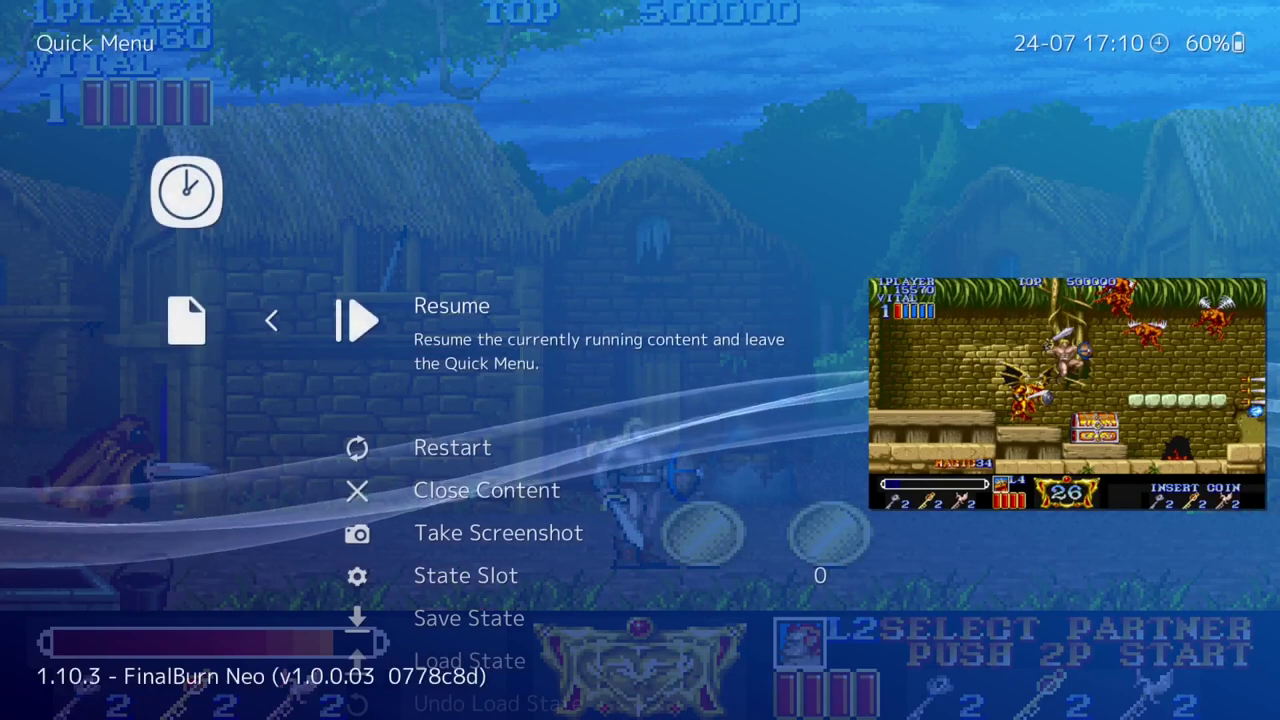
{"action": "key", "text": "Up"}
{"action": "key", "text": "Up"}
{"action": "key", "text": "Up"}
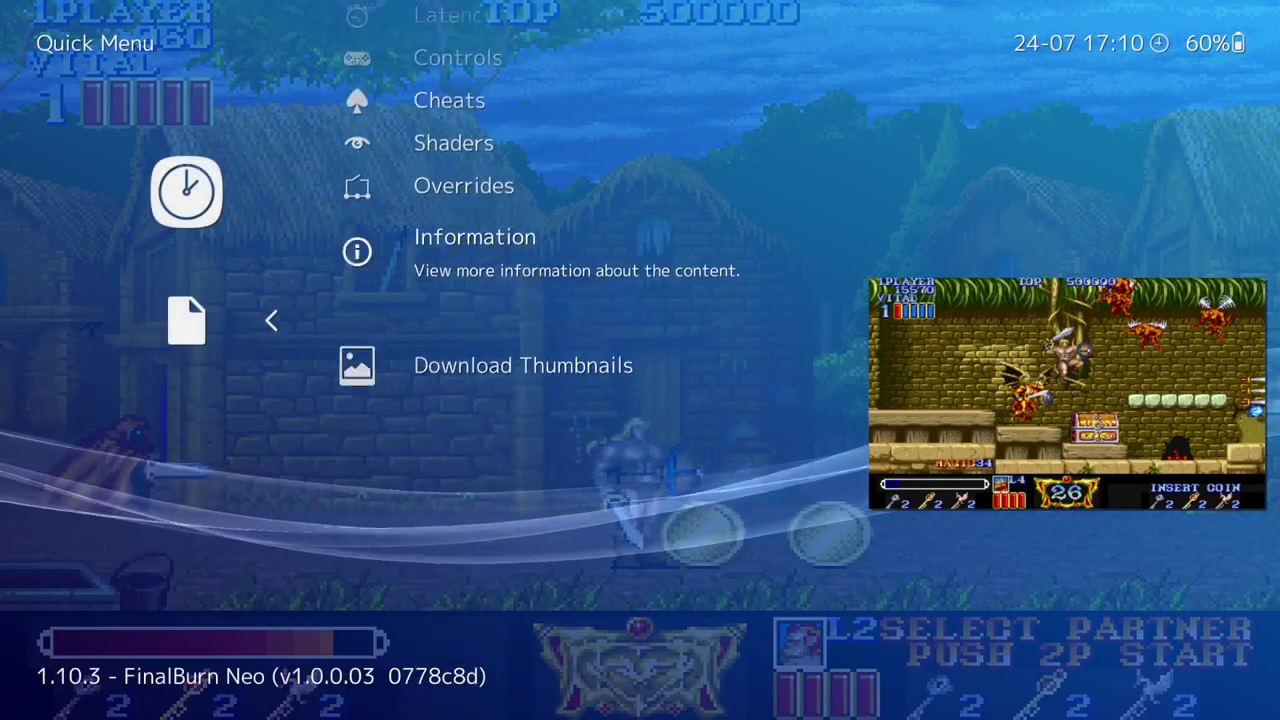
{"action": "key", "text": "Return"}
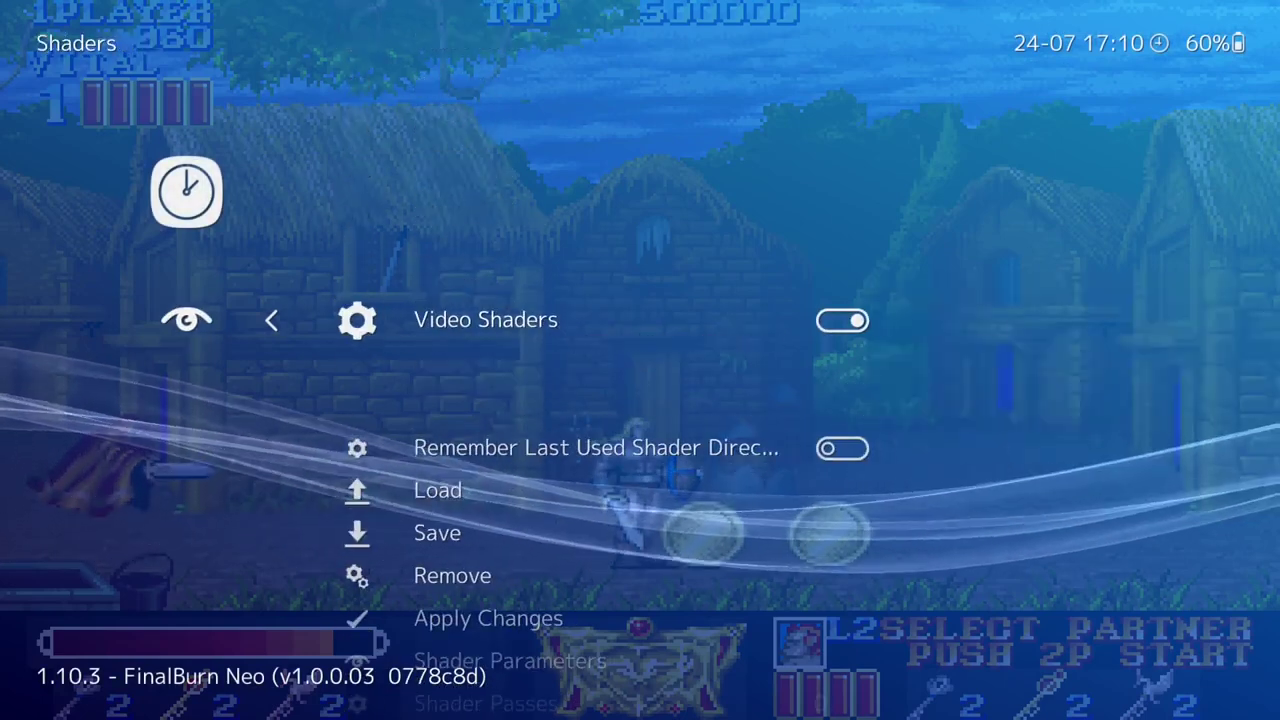
{"action": "key", "text": "Down"}
{"action": "key", "text": "Down"}
{"action": "key", "text": "Return"}
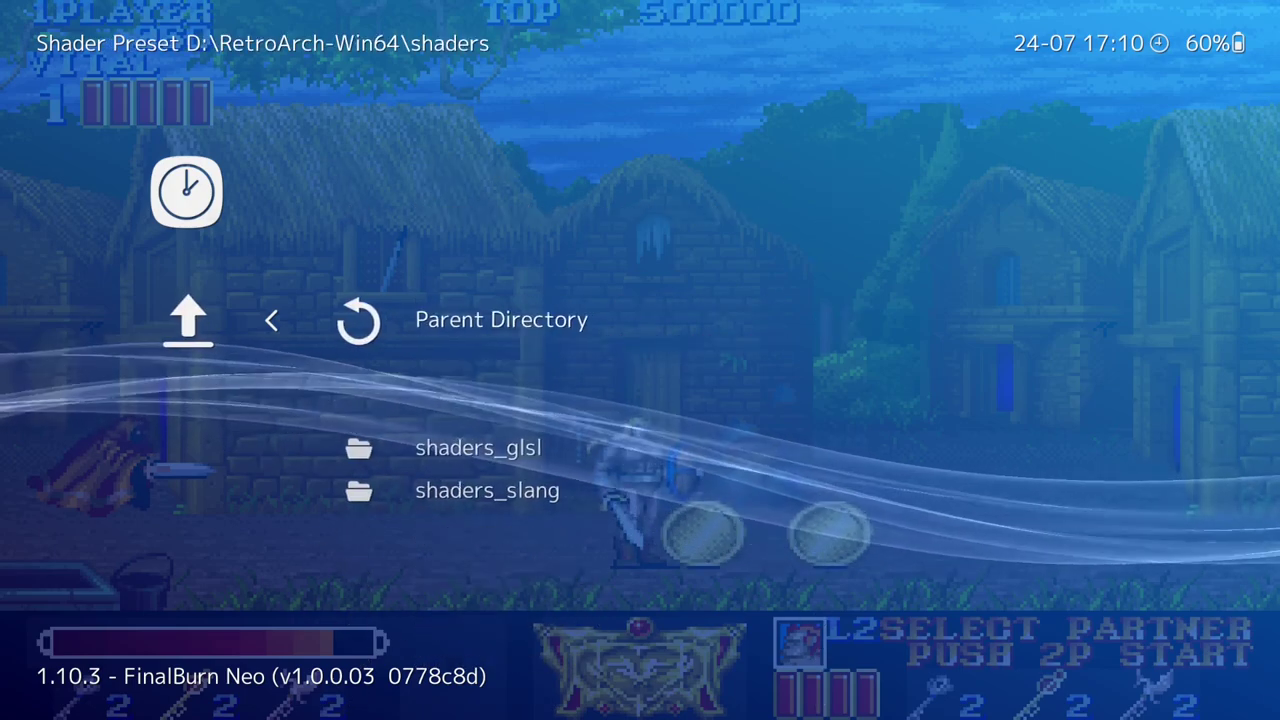
Step: Load shaders_slang\bezel\Mega_Bezel\Presets\MBZ__0__SMOOTH-ADV-GLASS.slangp, giving 42 shader passes
{"action": "key", "text": "Down"}
{"action": "key", "text": "Down"}
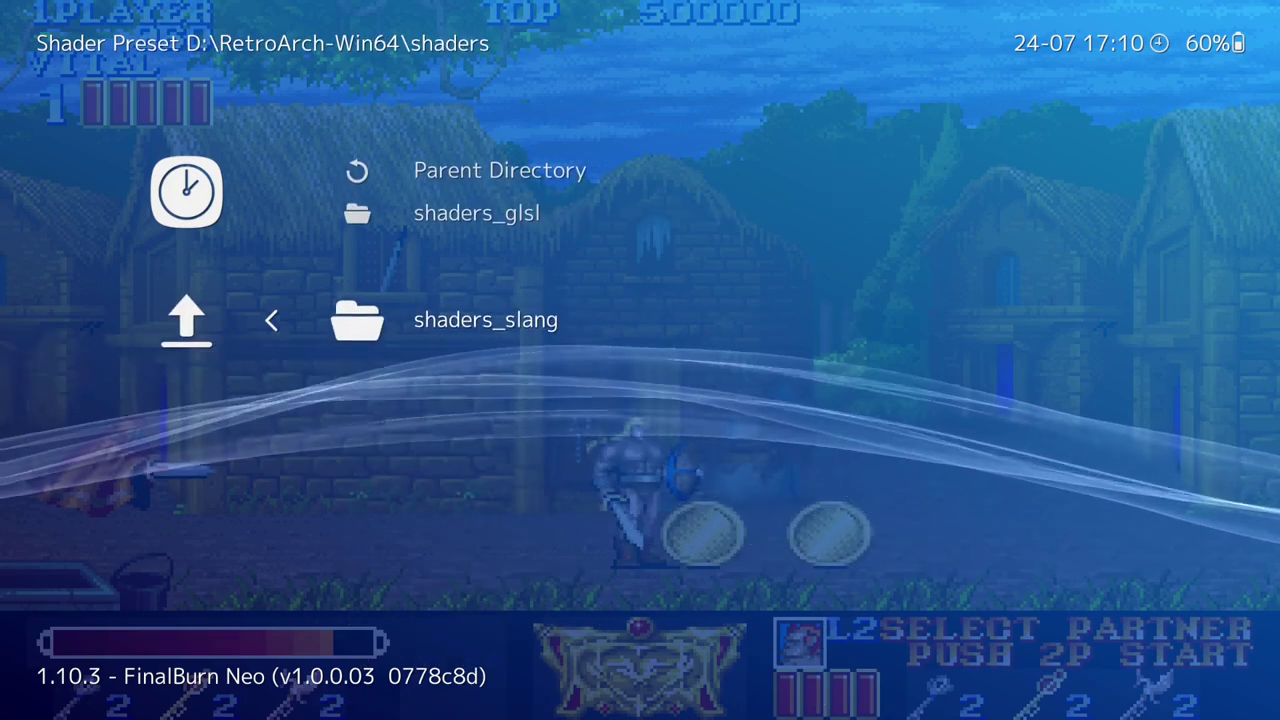
{"action": "key", "text": "Return"}
{"action": "key", "text": "Down"}
{"action": "key", "text": "Down"}
{"action": "key", "text": "Down"}
{"action": "key", "text": "Down"}
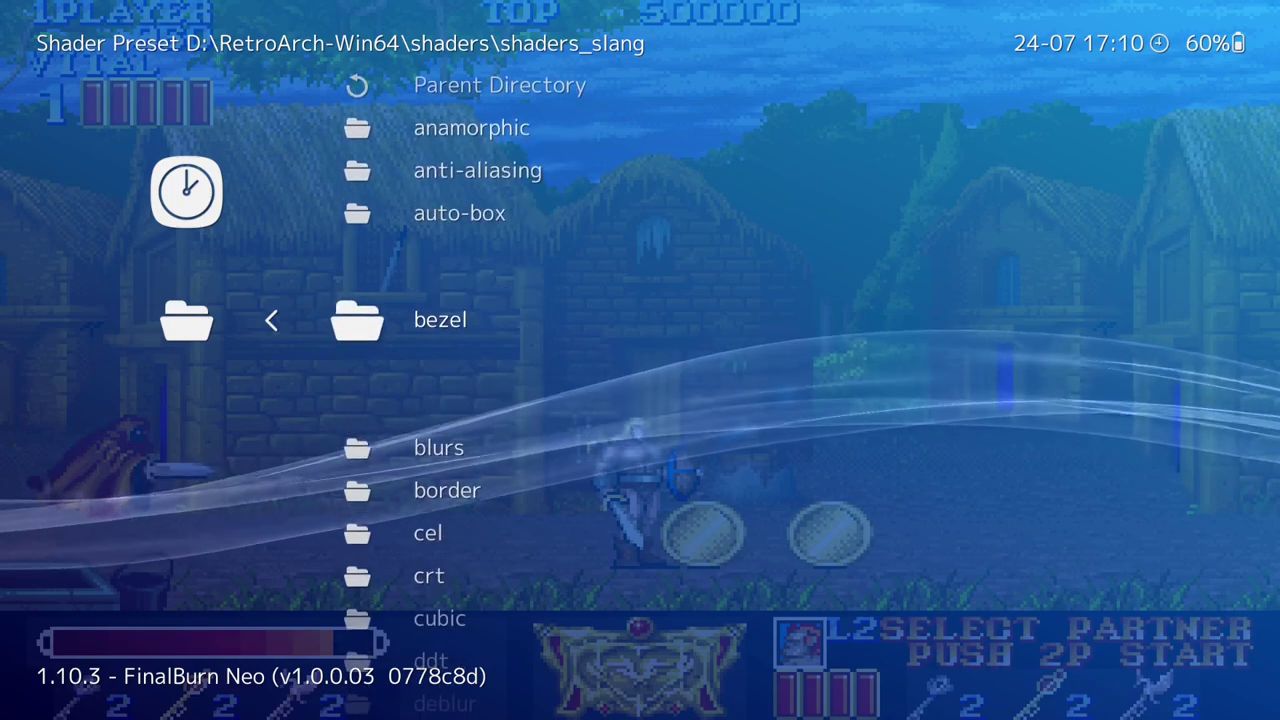
{"action": "key", "text": "Return"}
{"action": "key", "text": "Down"}
{"action": "key", "text": "Return"}
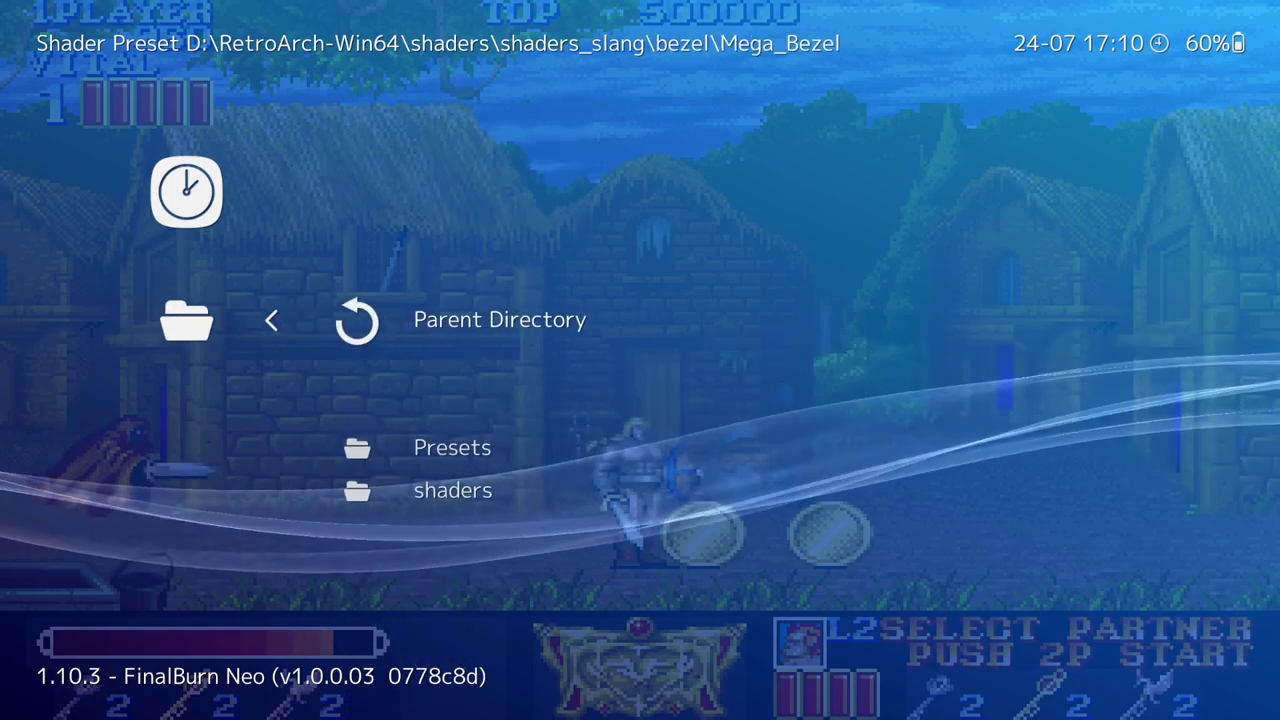
{"action": "key", "text": "Down"}
{"action": "key", "text": "Return"}
{"action": "key", "text": "Down"}
{"action": "key", "text": "Down"}
{"action": "key", "text": "Down"}
{"action": "key", "text": "Down"}
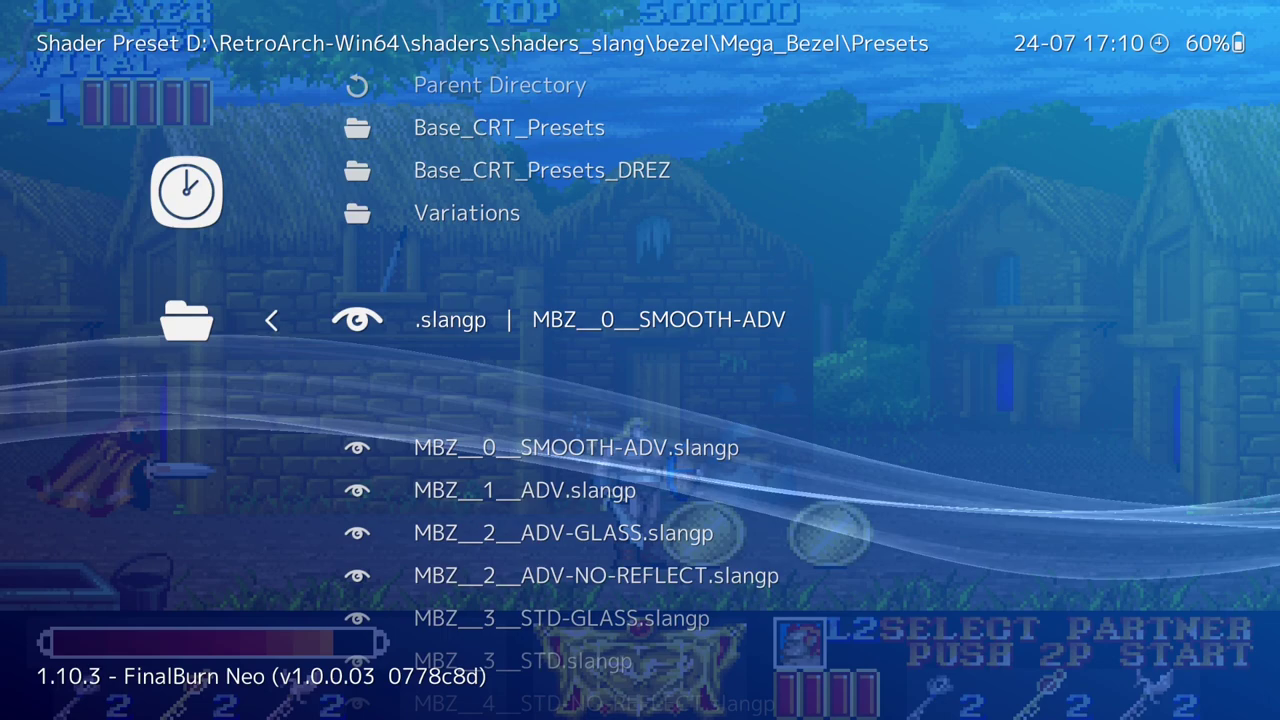
{"action": "key", "text": "Return"}
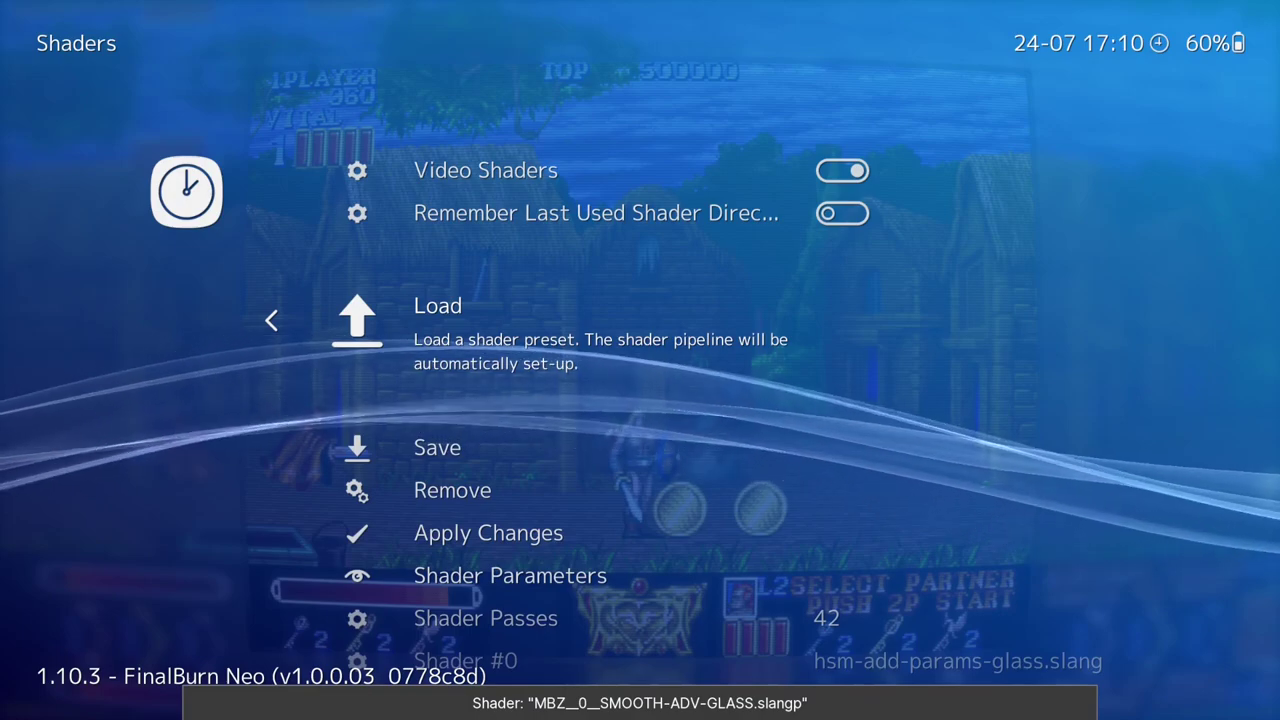
Step: Close the menu to resume Magic Sword and walk right collecting gold coins
{"action": "key", "text": "BackSpace"}
{"action": "key", "text": "BackSpace"}
{"action": "key", "text": "F1"}
{"action": "key", "text": "Right"}
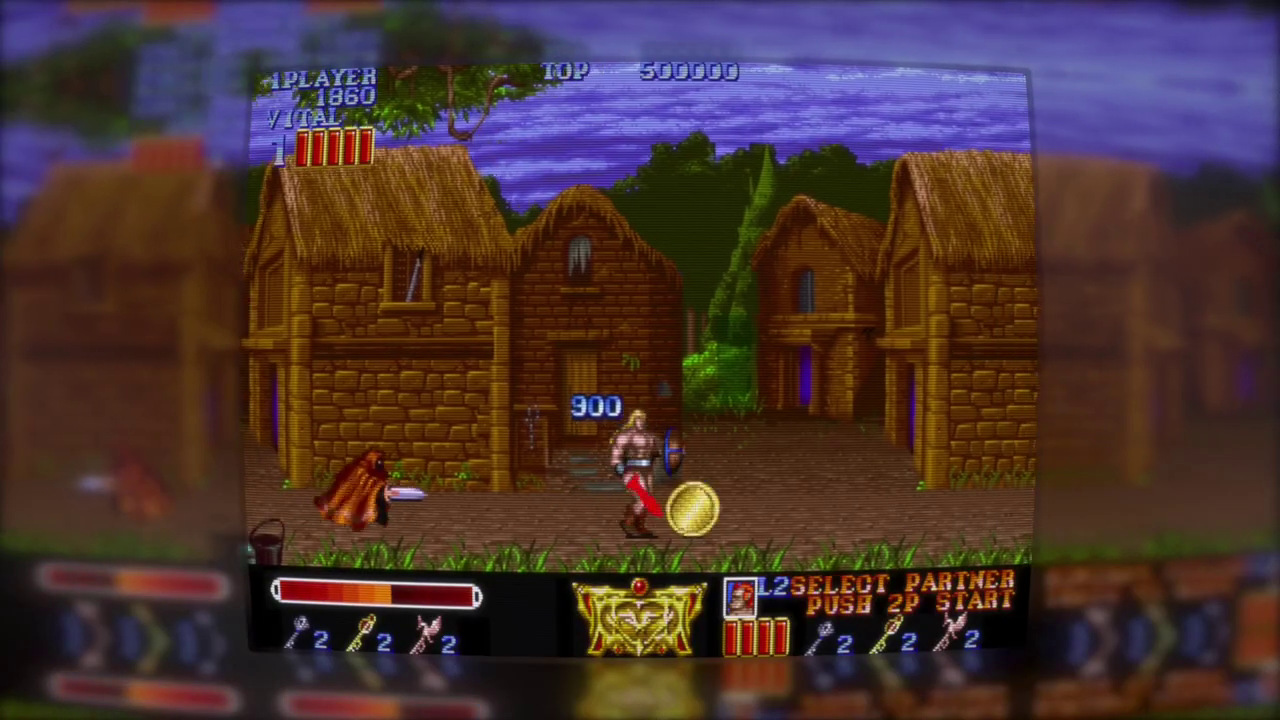
{"action": "key", "text": "Right"}
Step: Attack enemies, jump, and strike the treasure chest while advancing right
{"action": "key", "text": "z"}
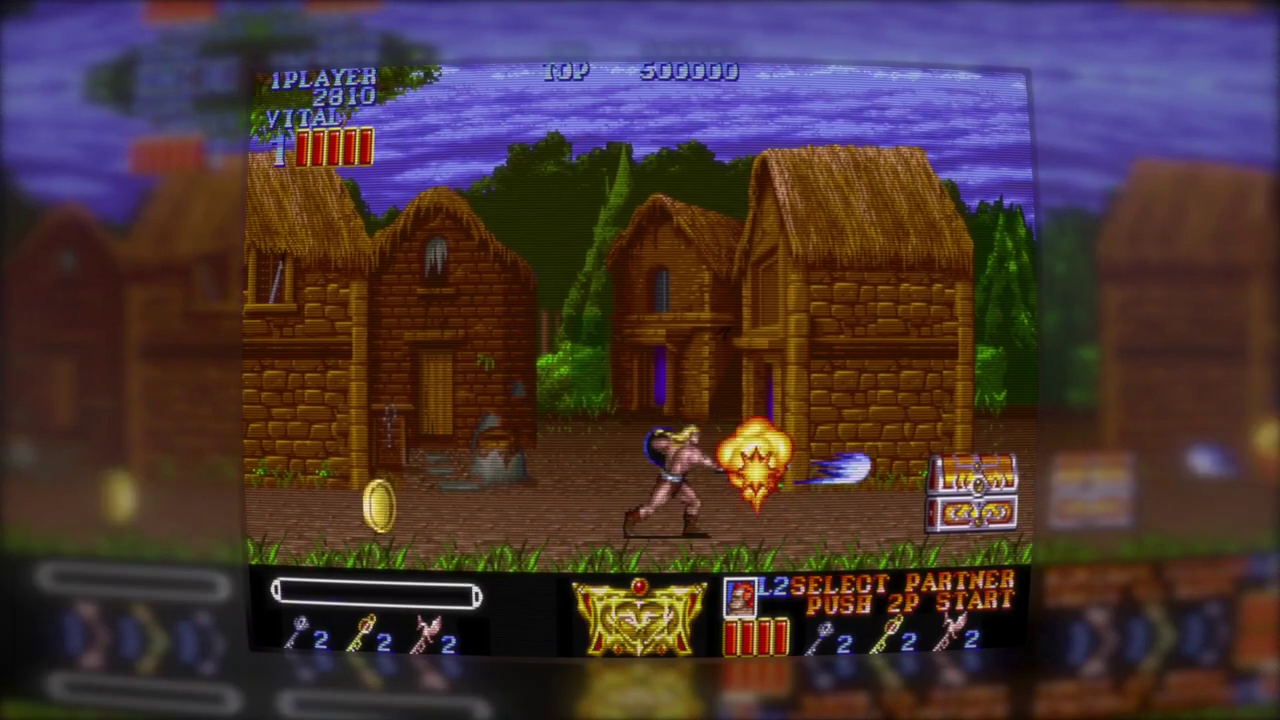
{"action": "key", "text": "Right"}
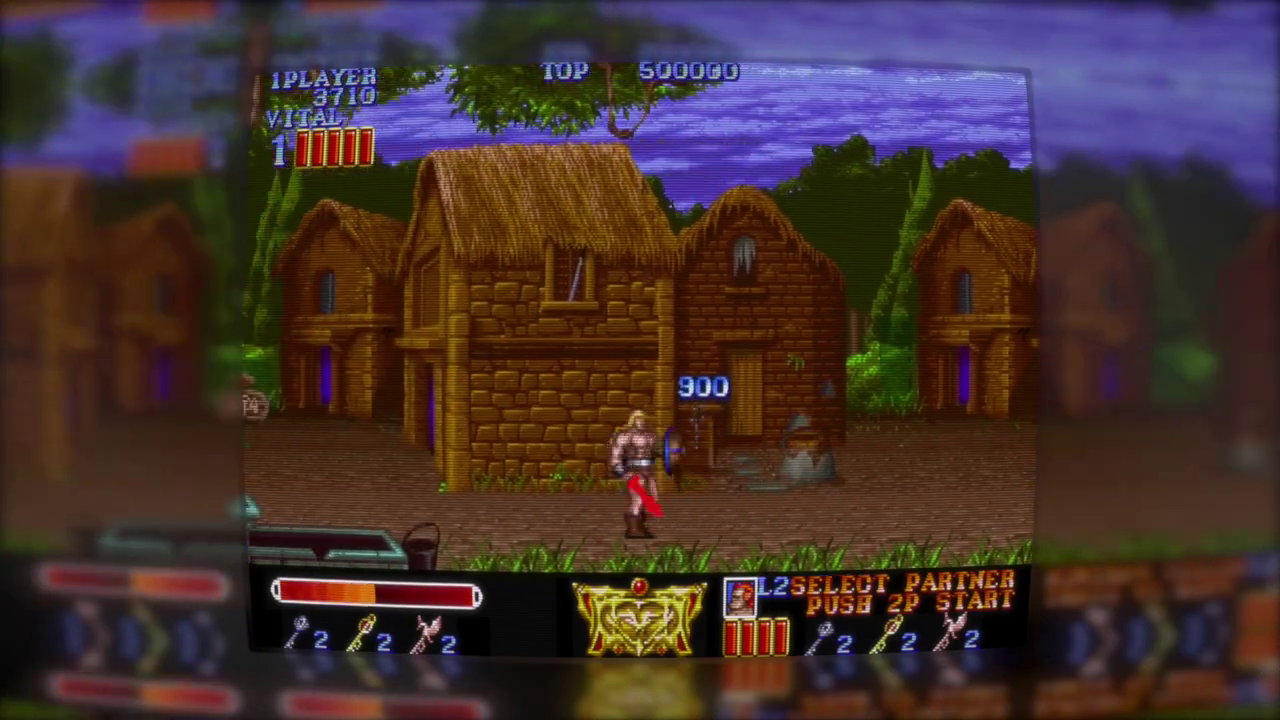
{"action": "key", "text": "x"}
{"action": "key", "text": "Right"}
{"action": "key", "text": "z"}
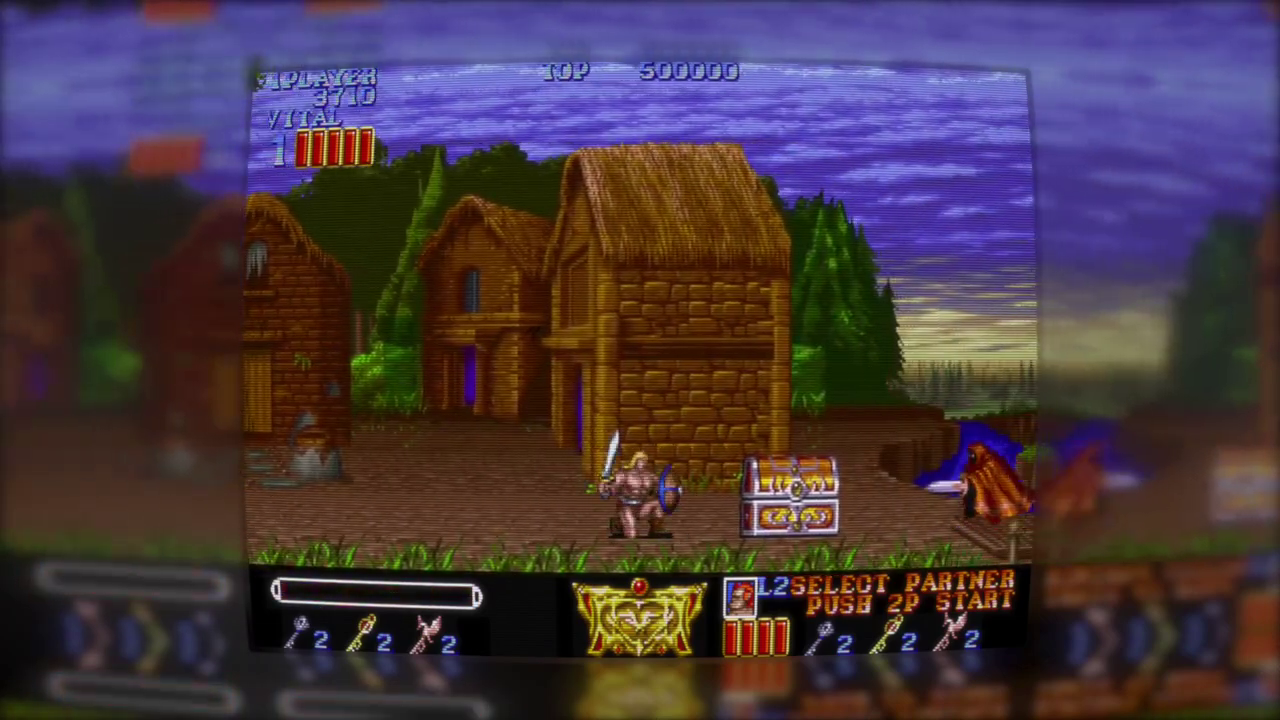
{"action": "key", "text": "Right"}
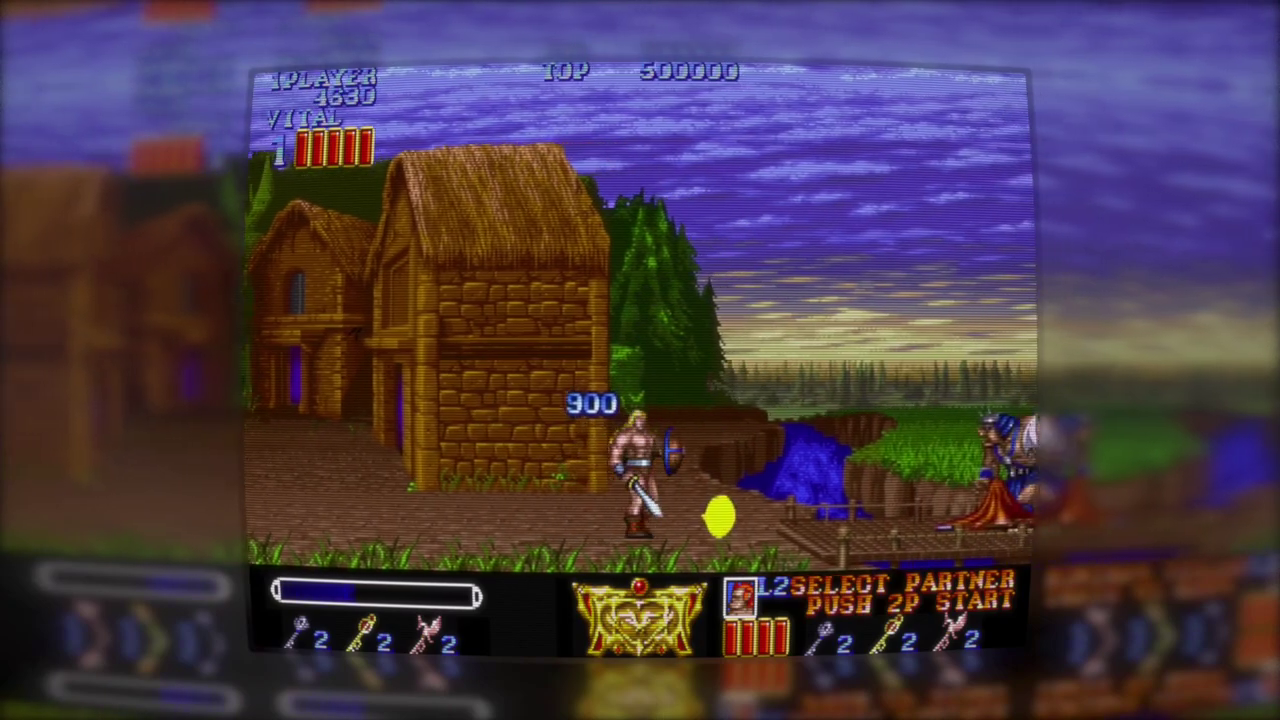